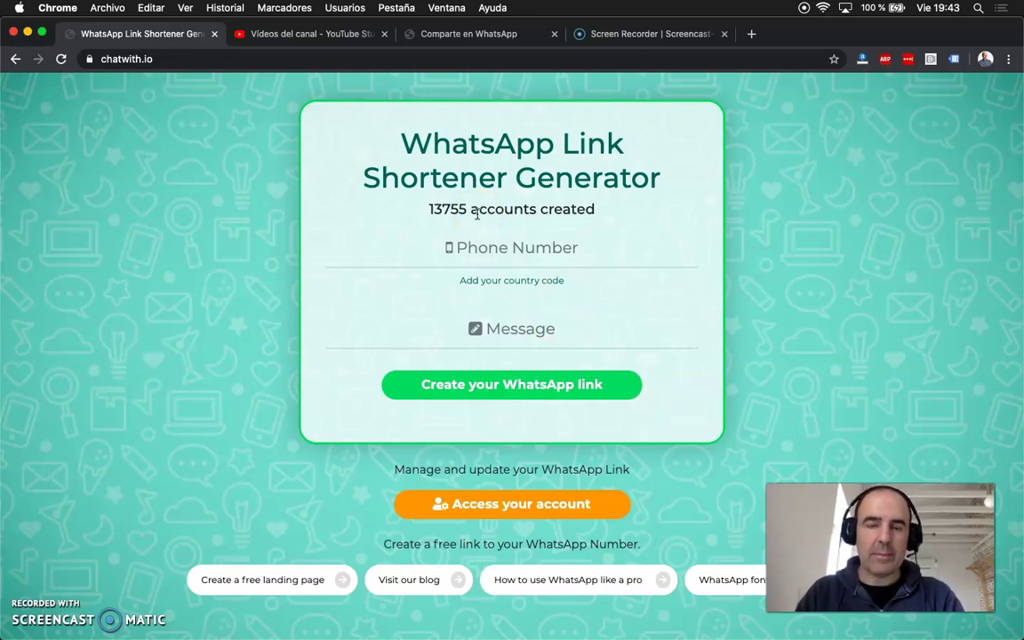
Step: Enter the business WhatsApp number with its country code in the Phone Number field
left_click(493, 238)
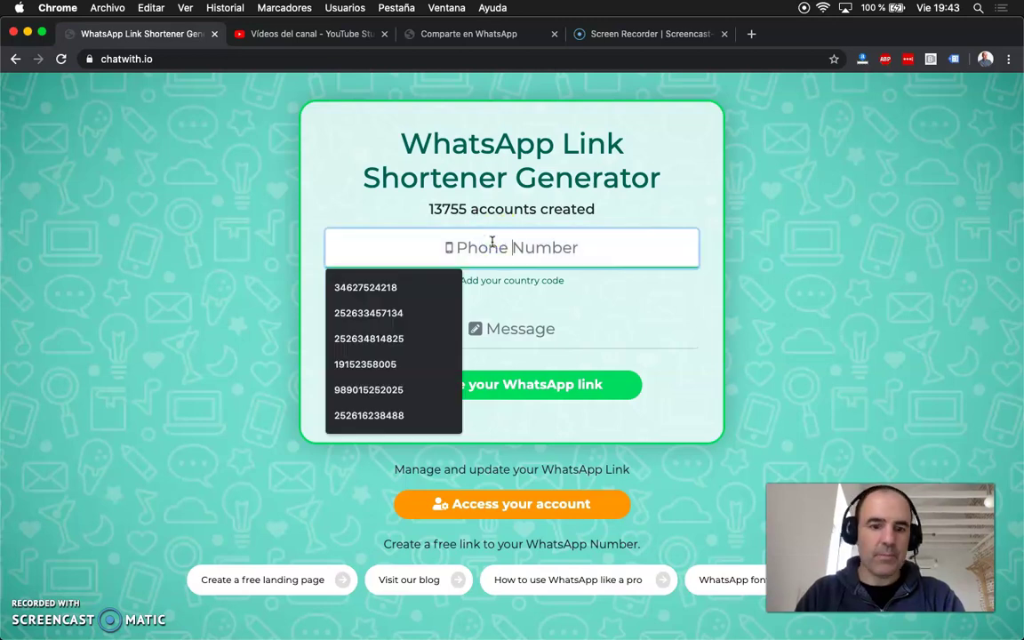
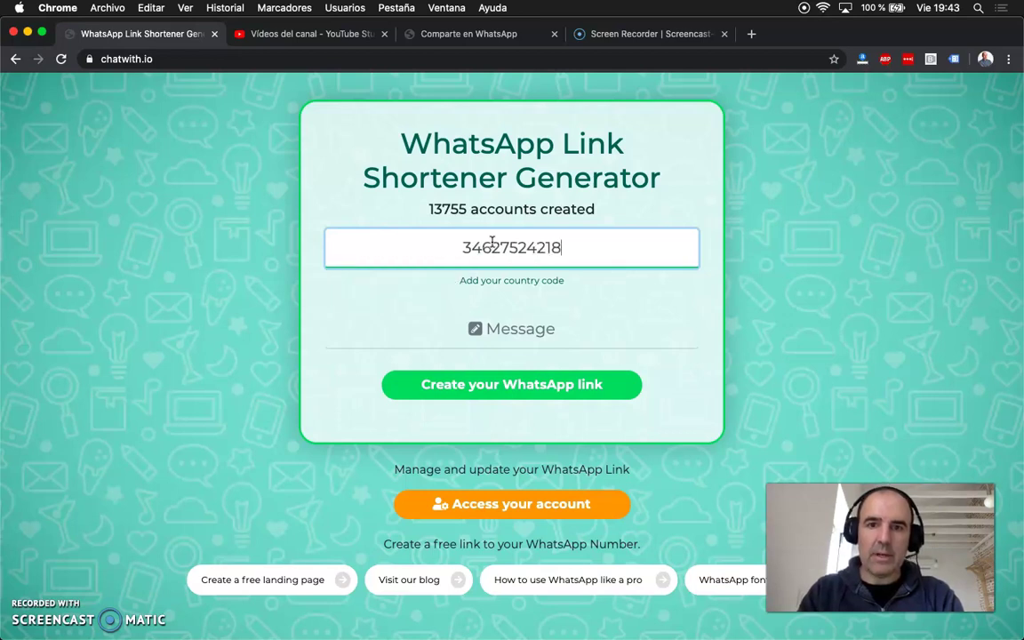
key("Tab")
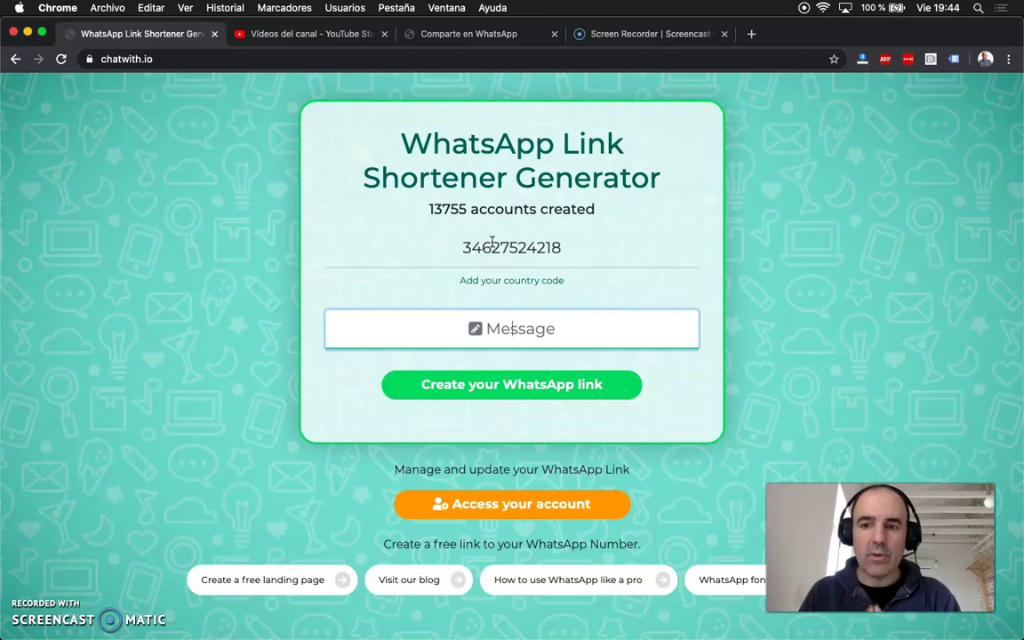
Step: Write the message 'Hi I saw you on Twitter, I want more information', correcting the typos
type("Hi")
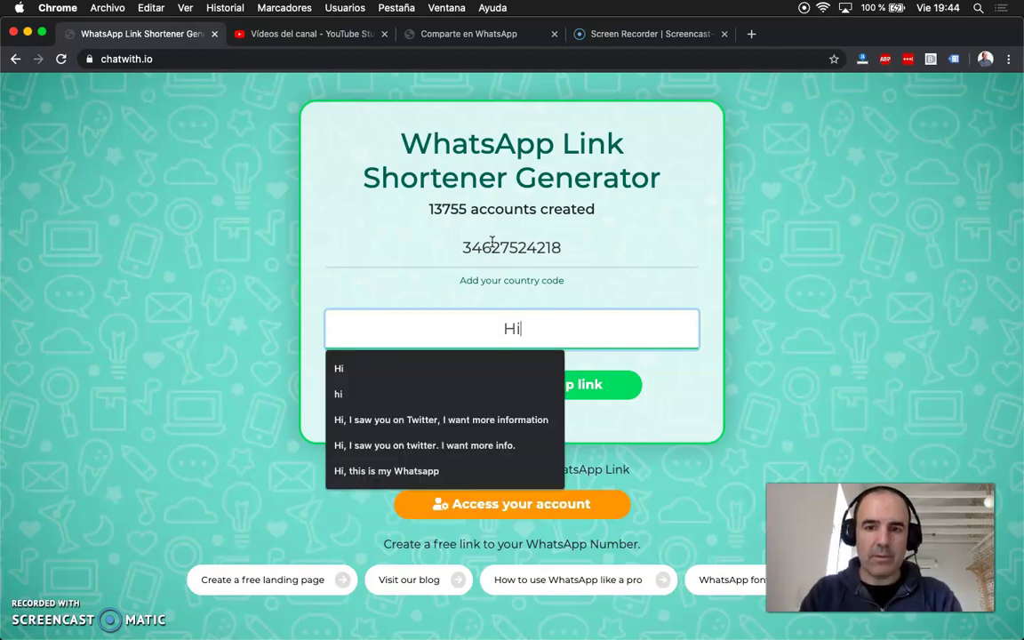
type(" I saw")
key("BackSpace")
key("BackSpace")
key("BackSpace")
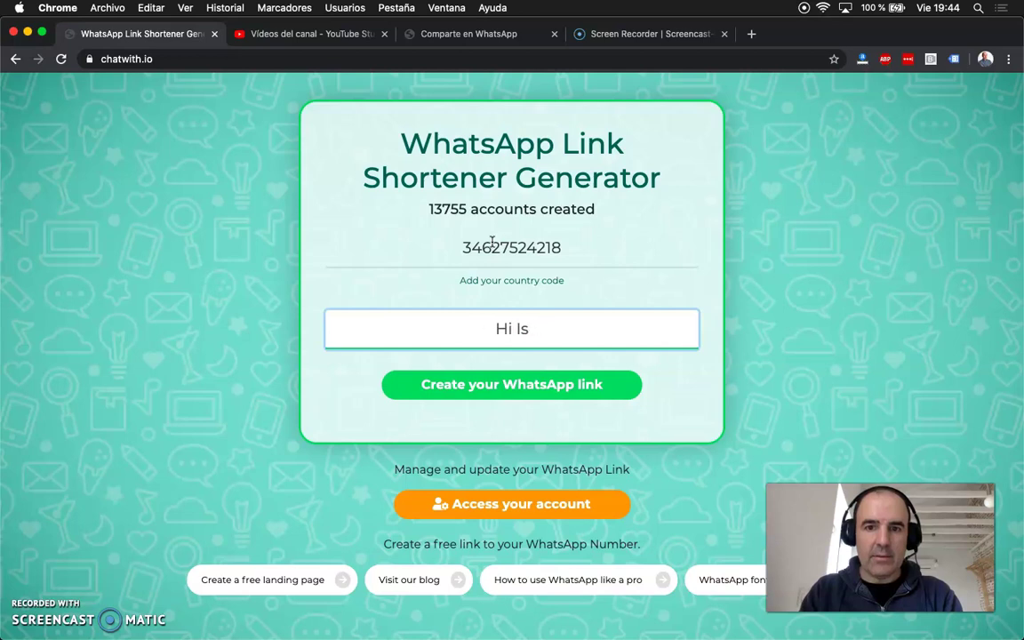
type("saw y")
key("BackSpace")
type("y")
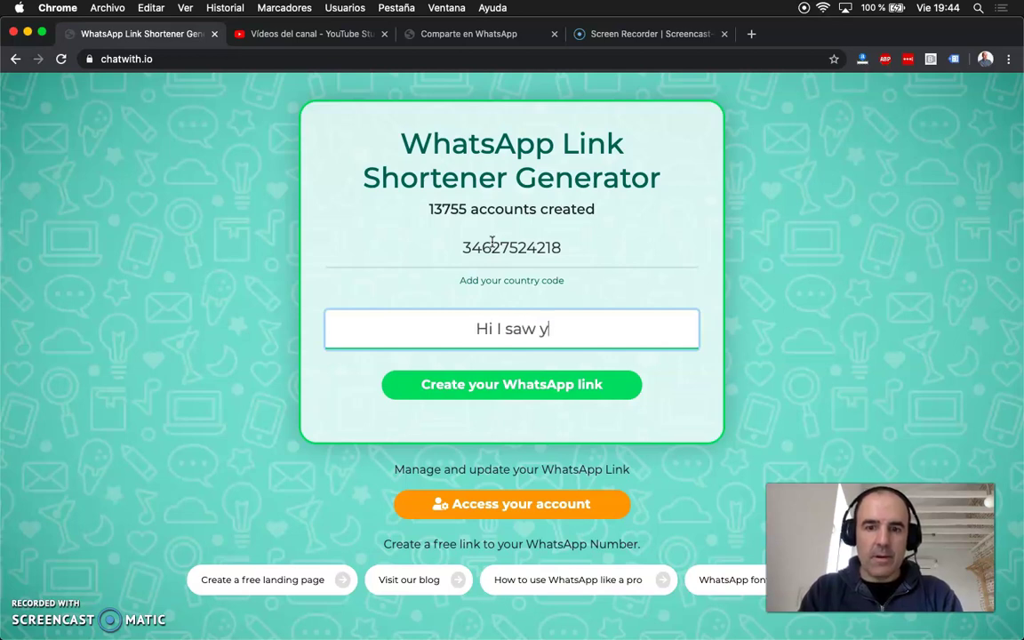
type("ou on Twitter, I want ")
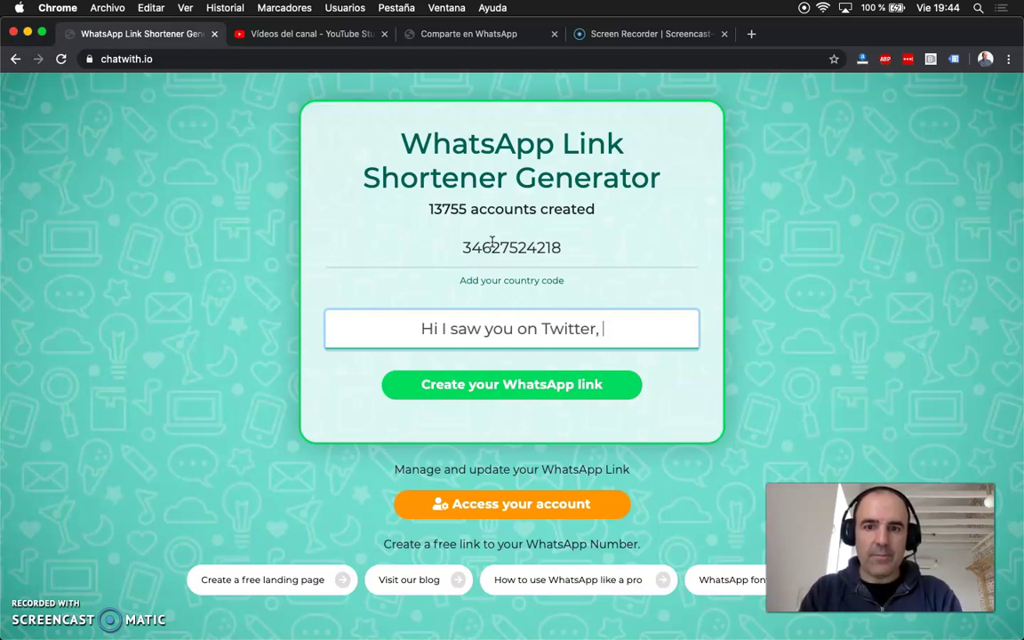
type("more information")
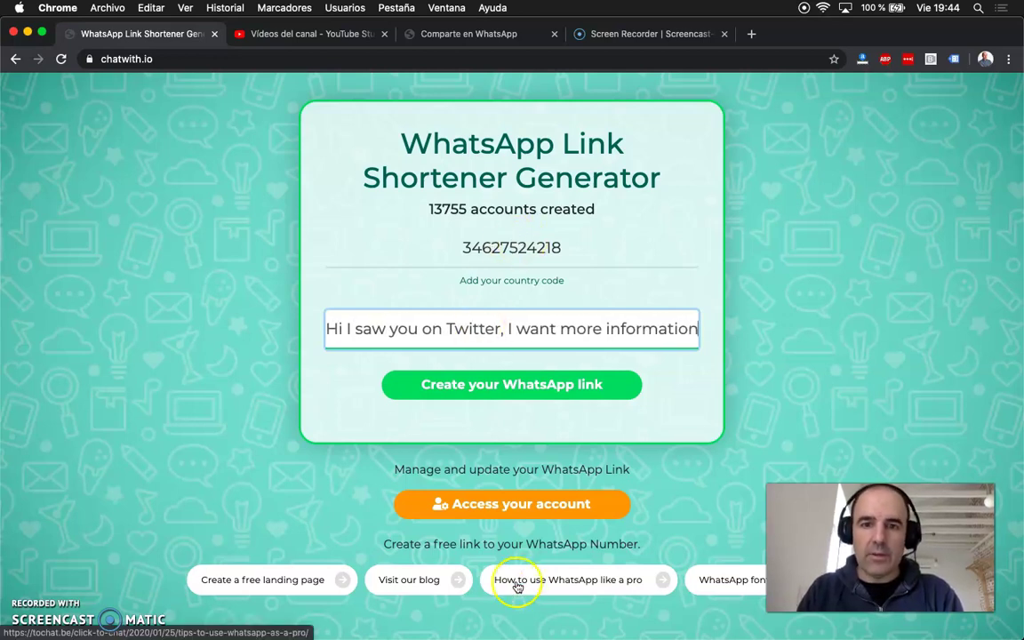
double_click(464, 330)
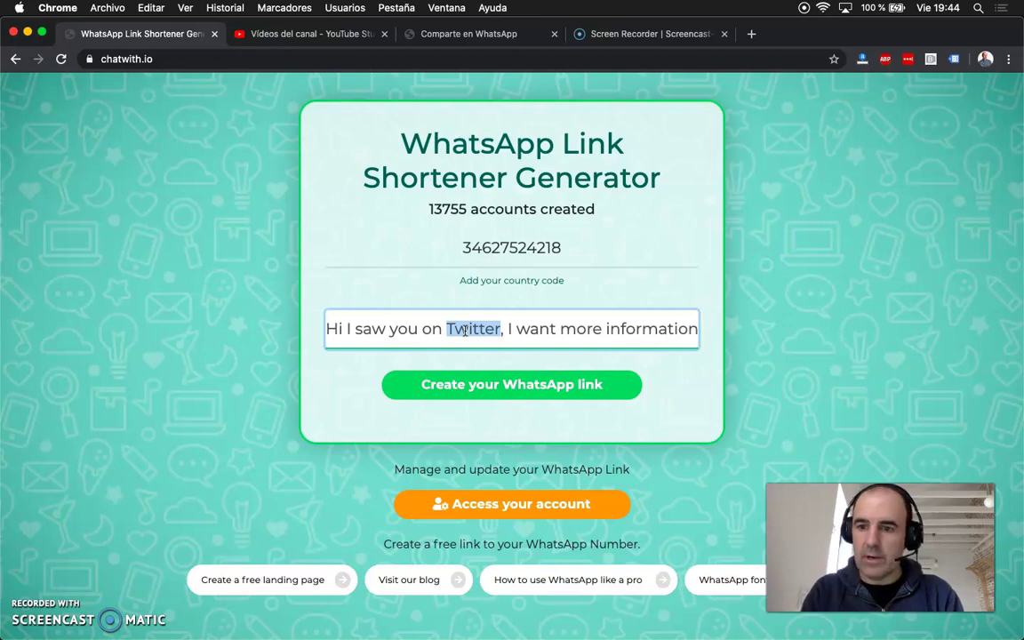
left_click(514, 386)
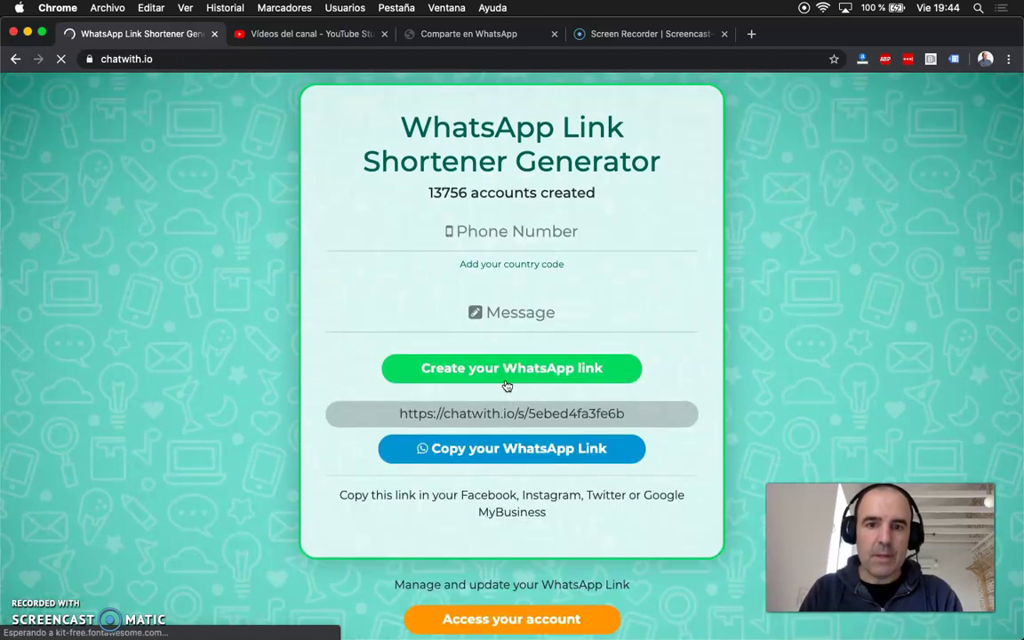
left_click(516, 449)
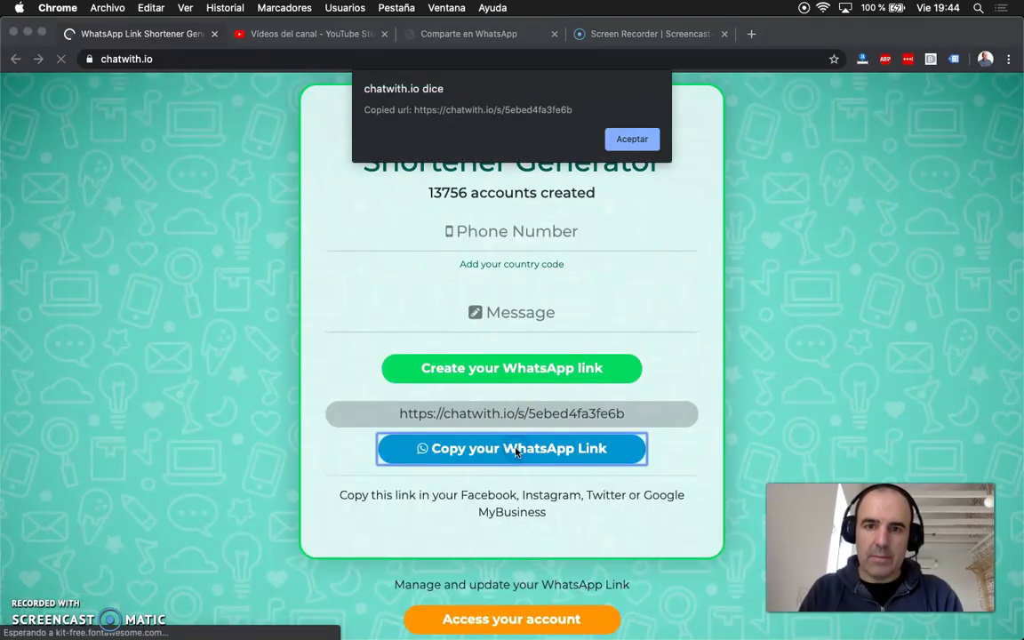
left_click(630, 138)
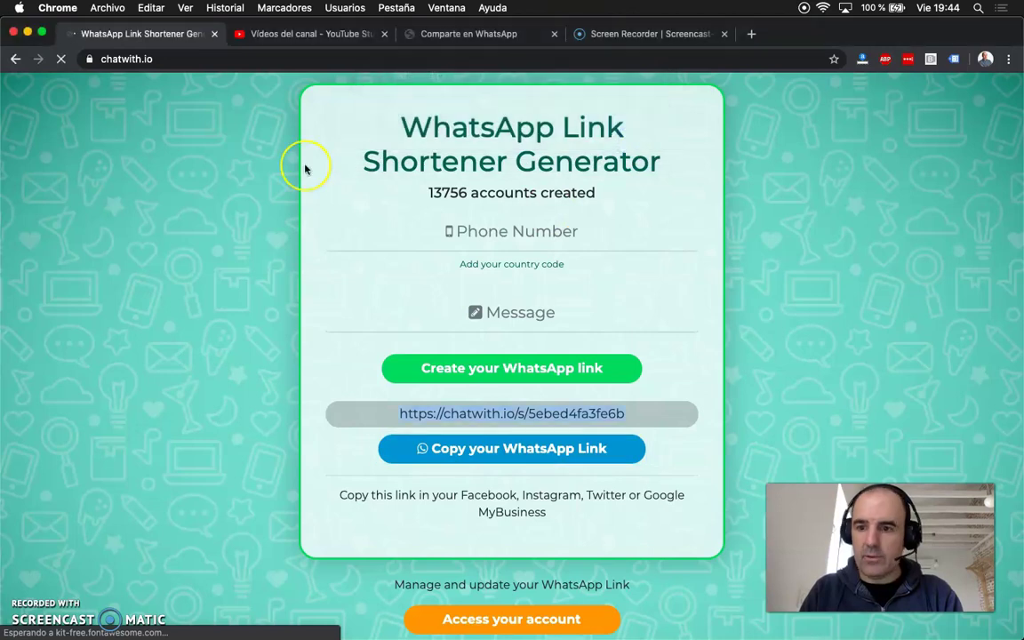
key("super+Tab")
key("super+Tab")
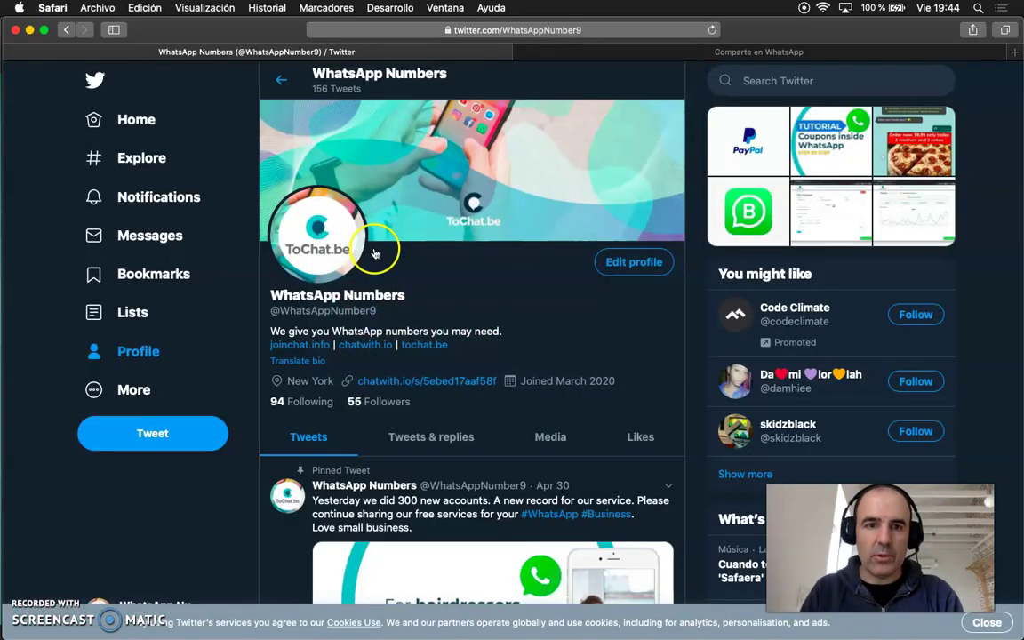
Step: Replace the Twitter profile's website with the copied chatwith.io short link and save
left_click(629, 262)
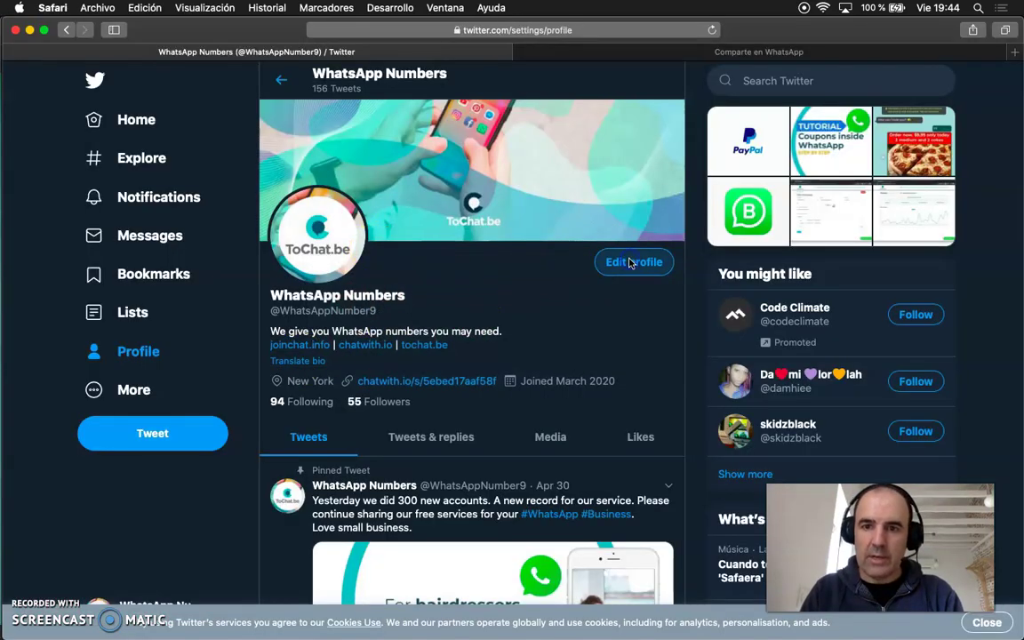
scroll(411, 349, "down", 5)
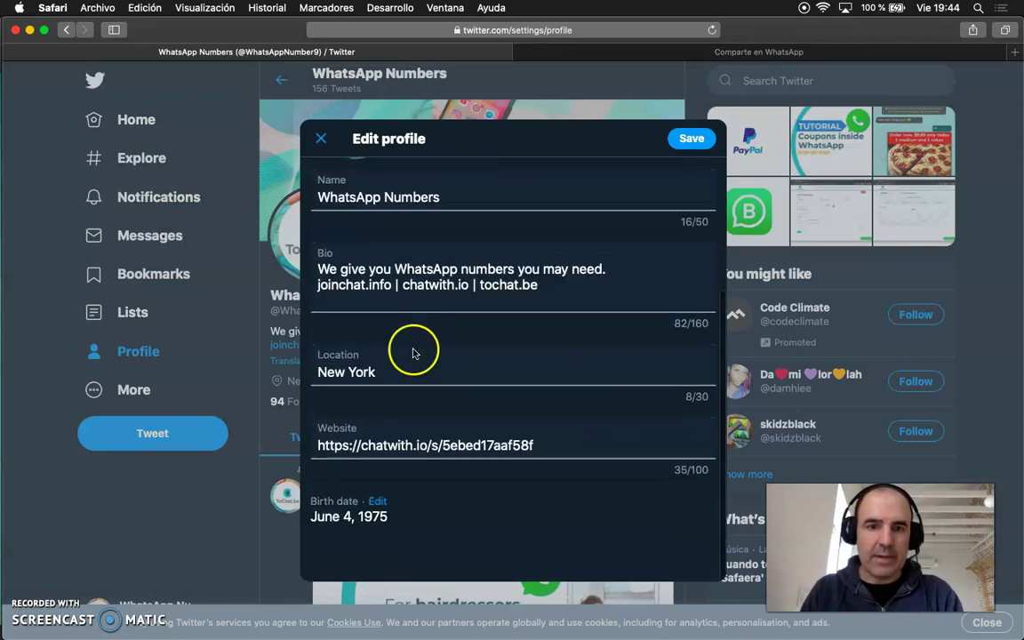
triple_click(399, 449)
key("super+v")
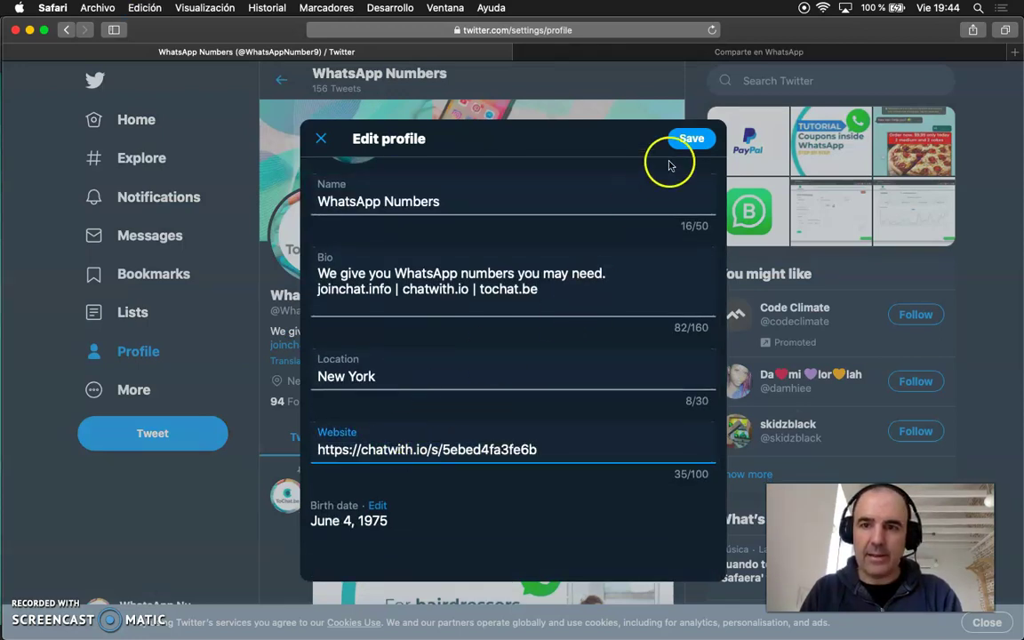
left_click(627, 233)
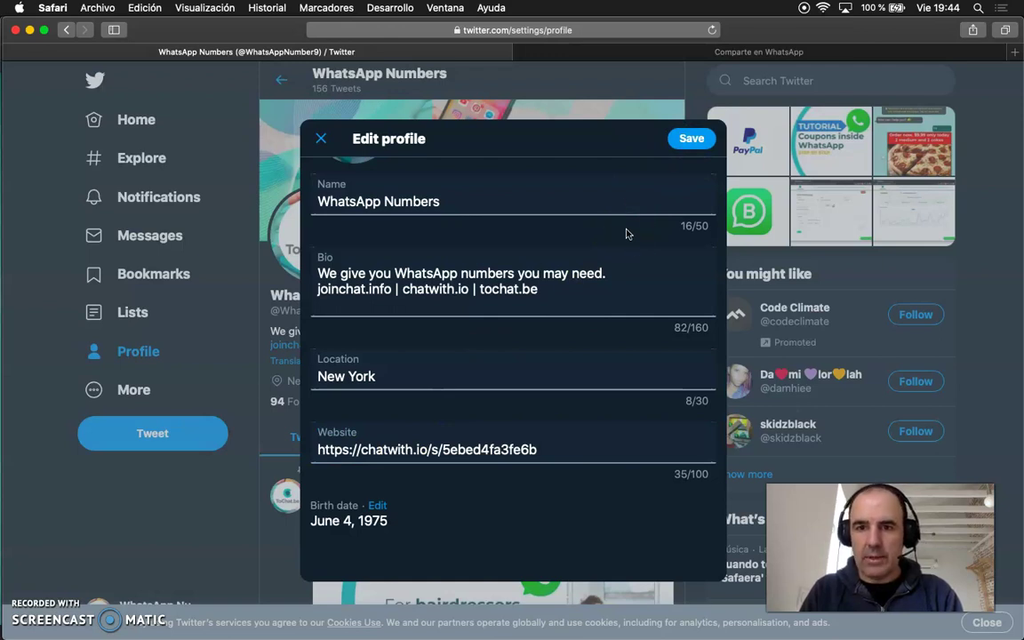
left_click(691, 153)
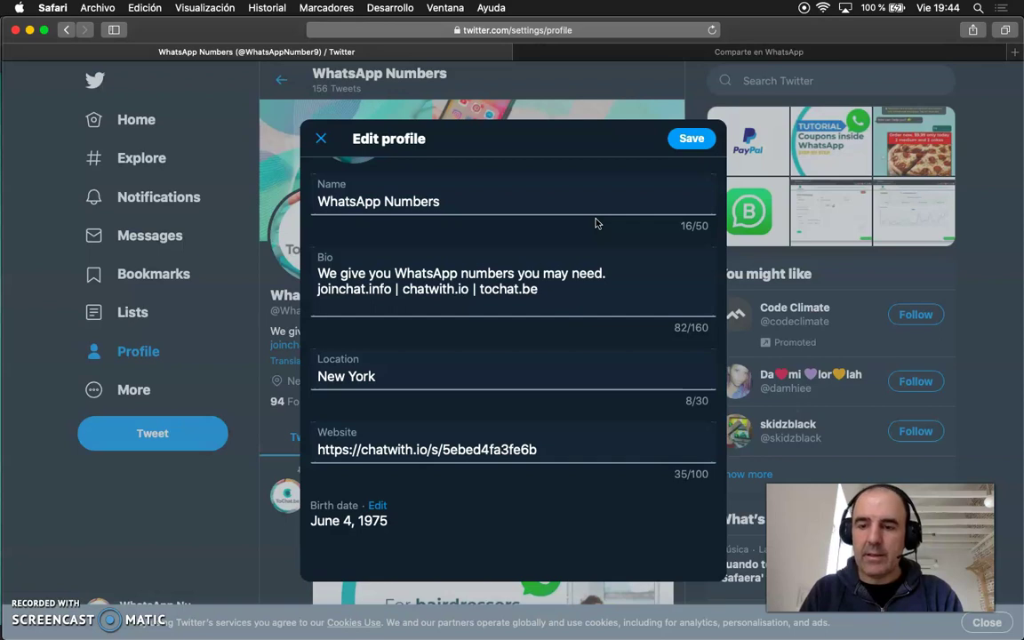
Step: Open the Twitter profile page and follow the new website link to test it
key("super+bracketleft")
key("super+bracketleft")
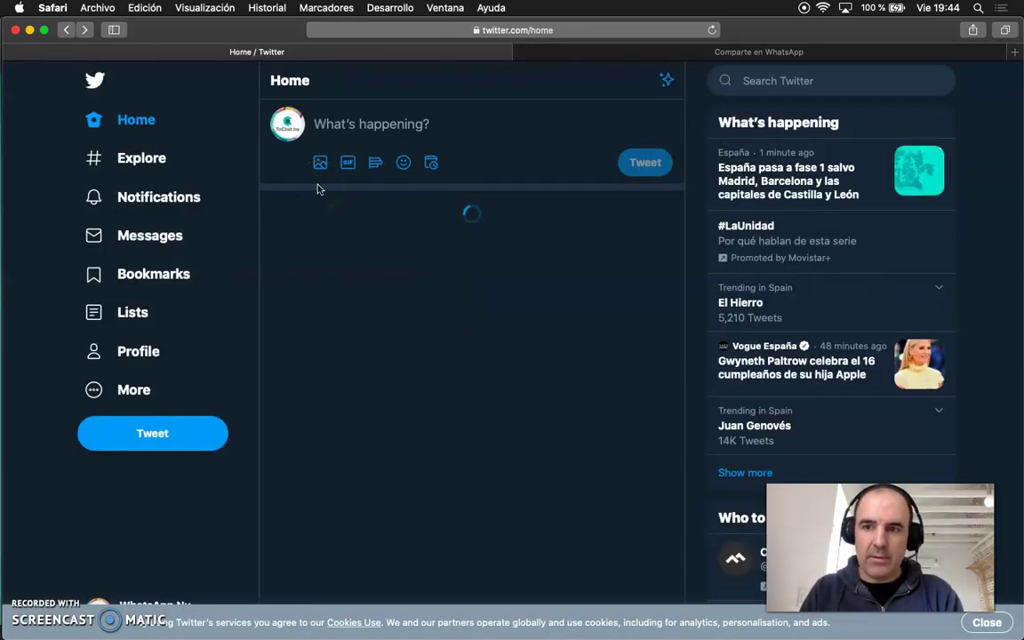
left_click(286, 133)
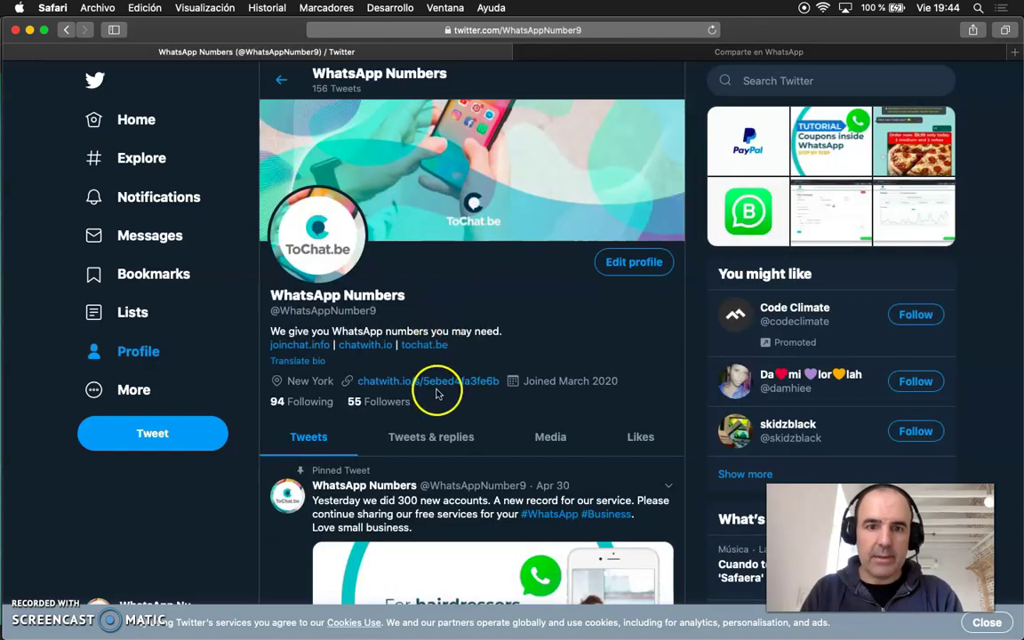
left_click(433, 381)
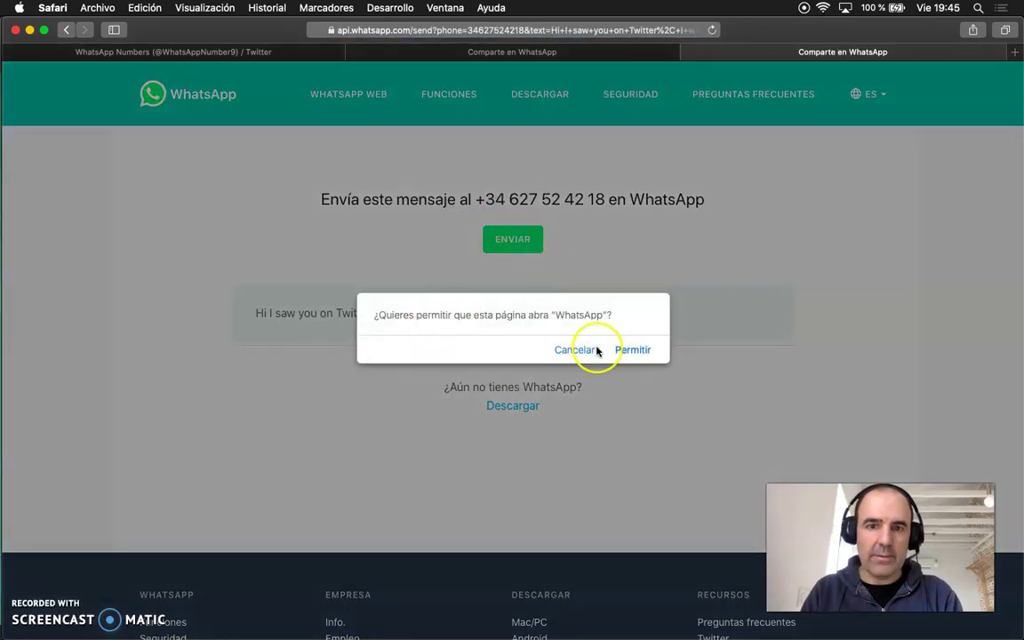
Step: Let the link open WhatsApp and send the prefilled 'Hi I saw you on Twitter' message
left_click(630, 349)
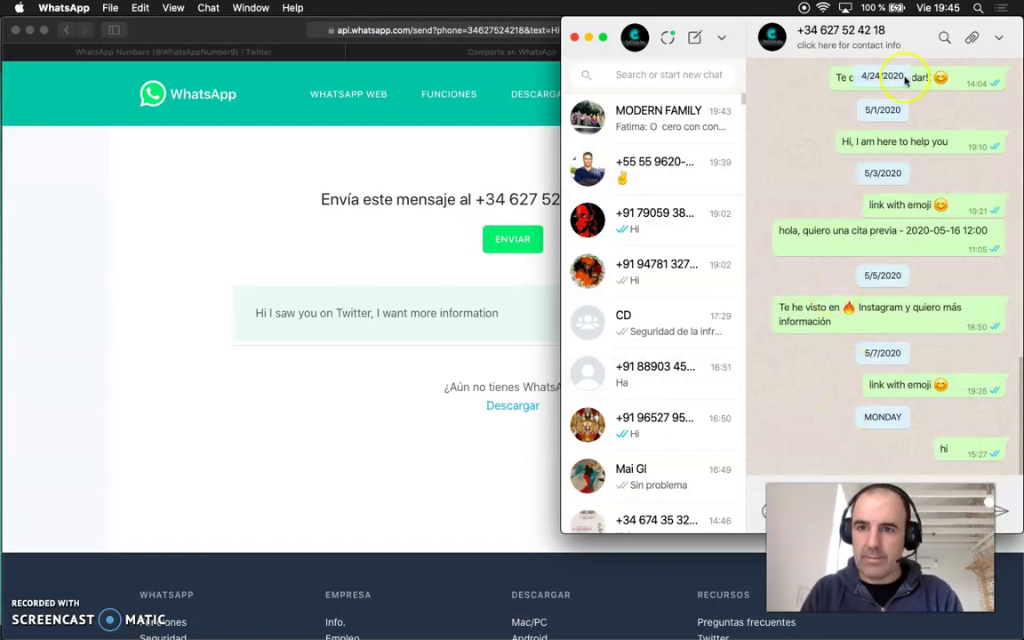
left_click_drag(919, 37, 626, 36)
left_click(559, 513)
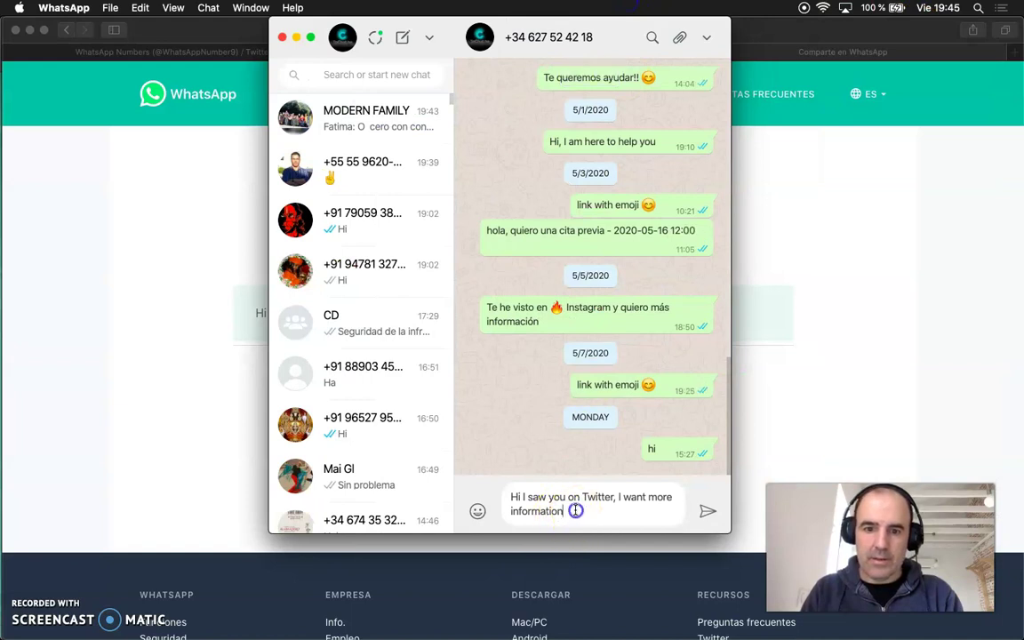
left_click(576, 510)
key("Return")
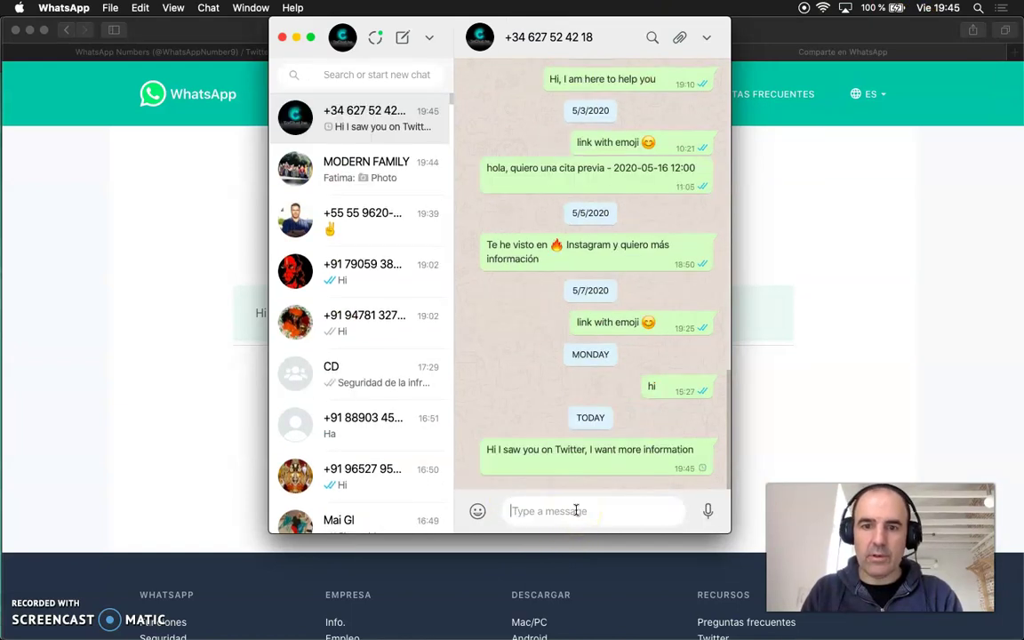
Step: Move WhatsApp aside and switch back to Chrome showing chatwith.io
triple_click(533, 447)
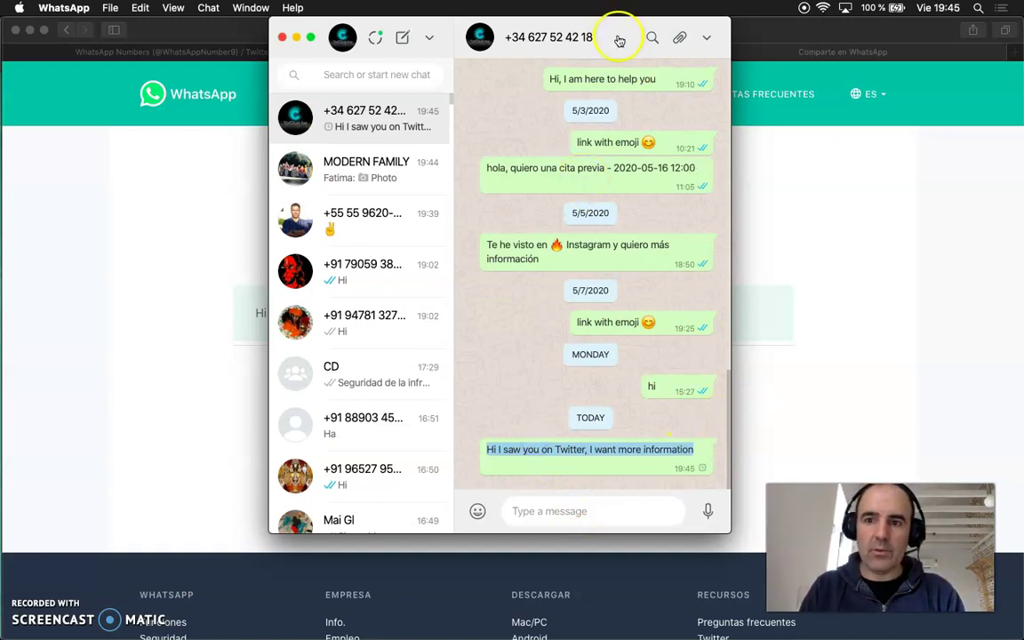
left_click_drag(616, 34, 956, 7)
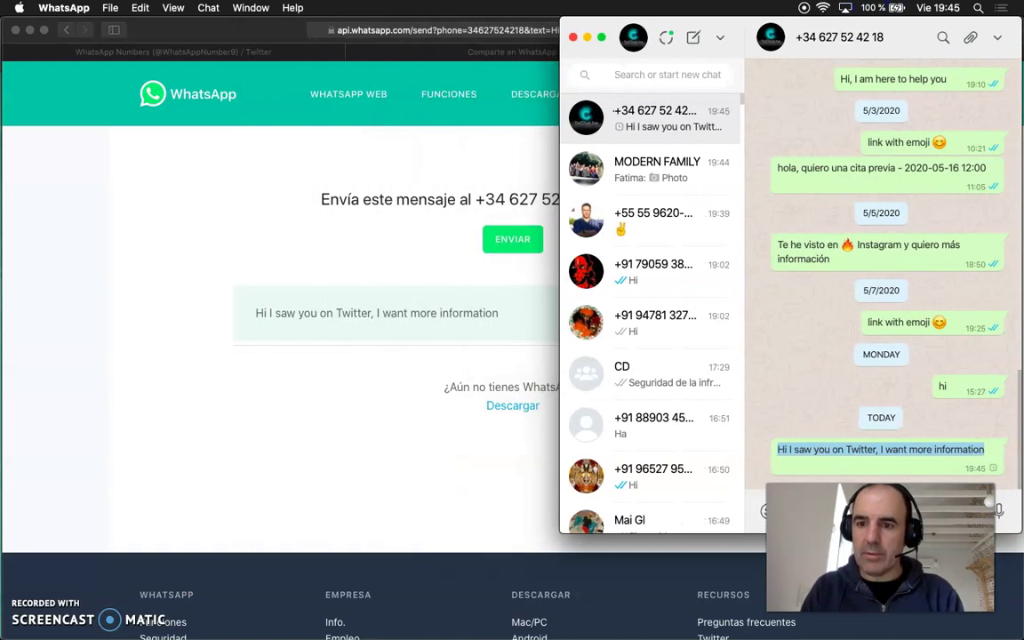
left_click(372, 246)
key("super+Tab")
key("super+Tab")
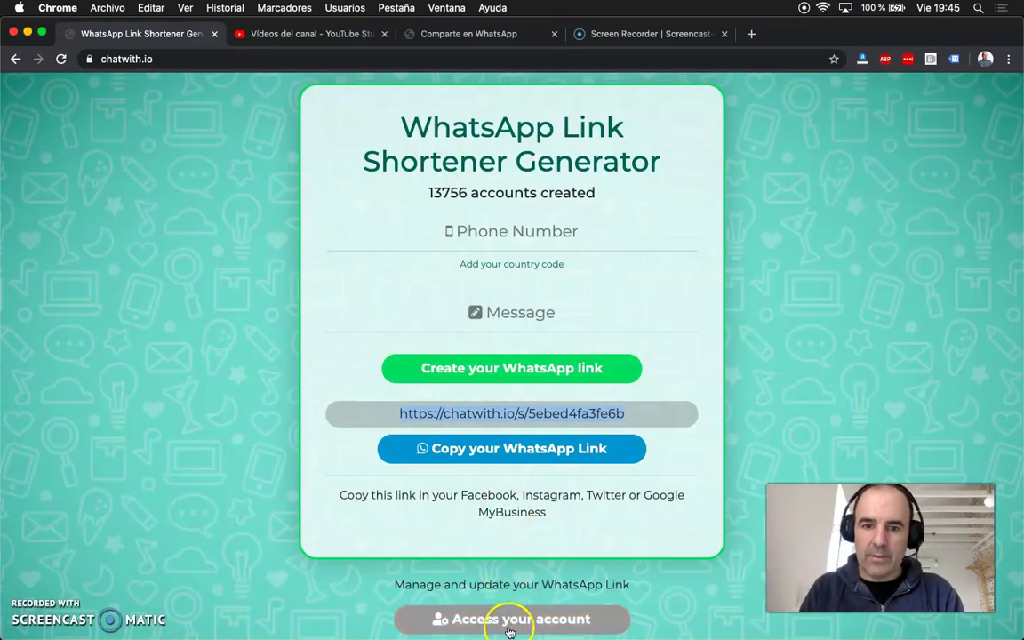
Step: Sign in to chatwith.io with the business number, with Remember me ticked
scroll(508, 619, "down", 3)
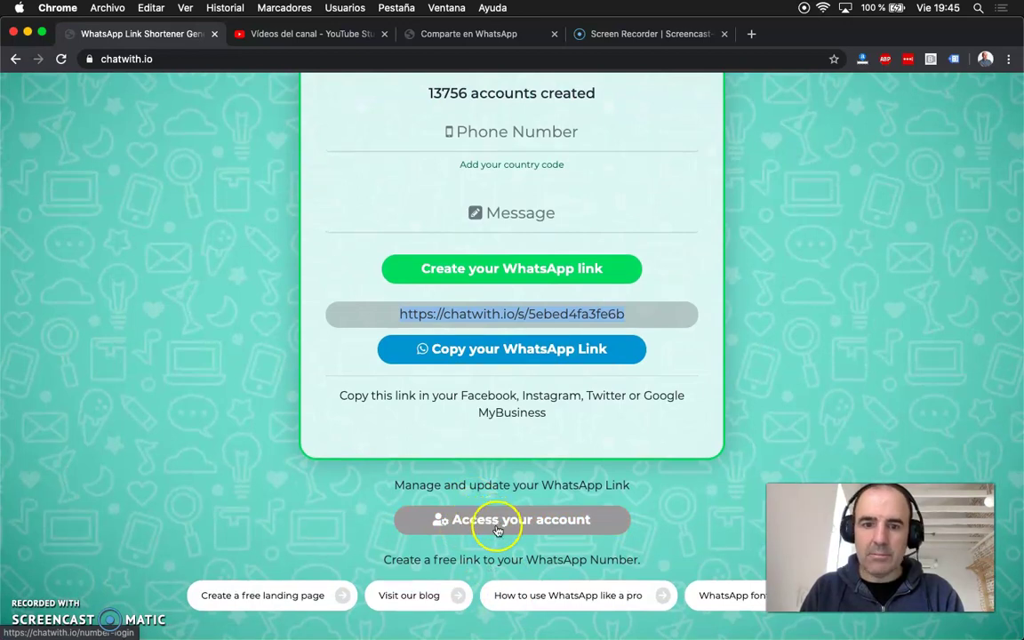
left_click(493, 522)
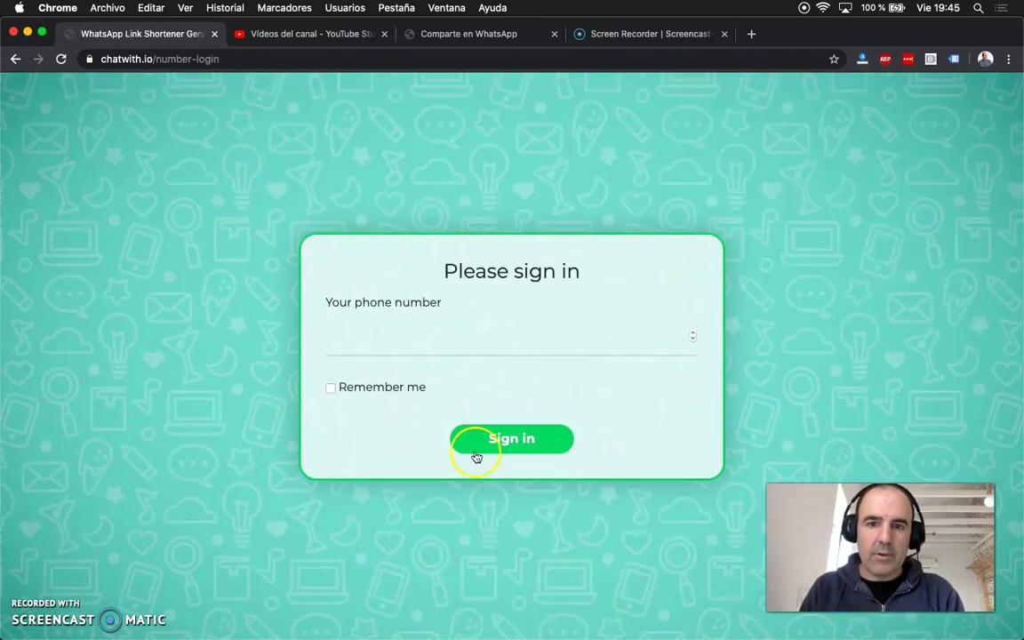
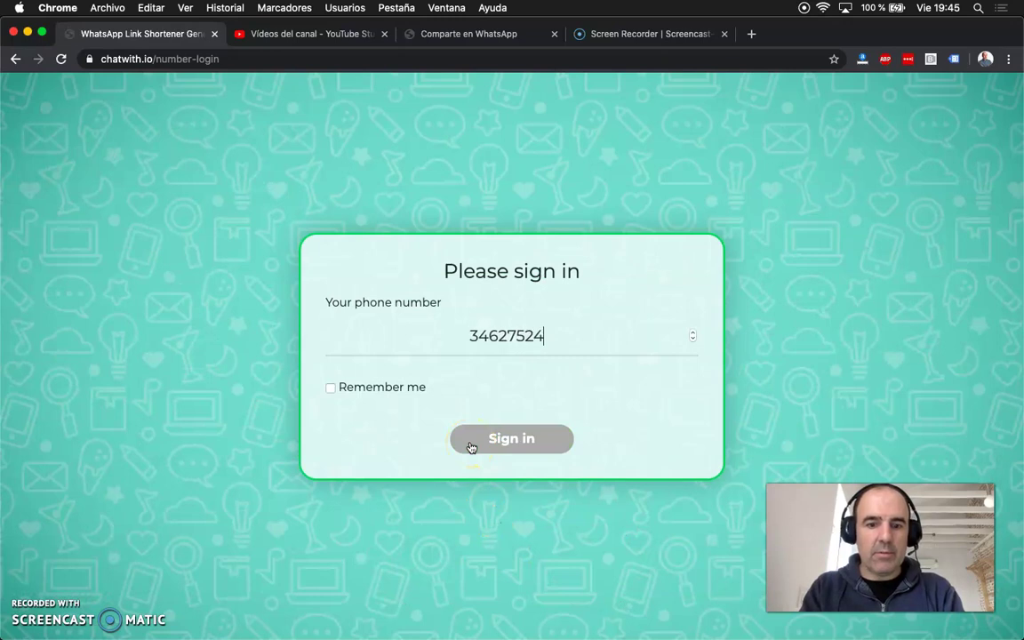
left_click(330, 387)
left_click(504, 439)
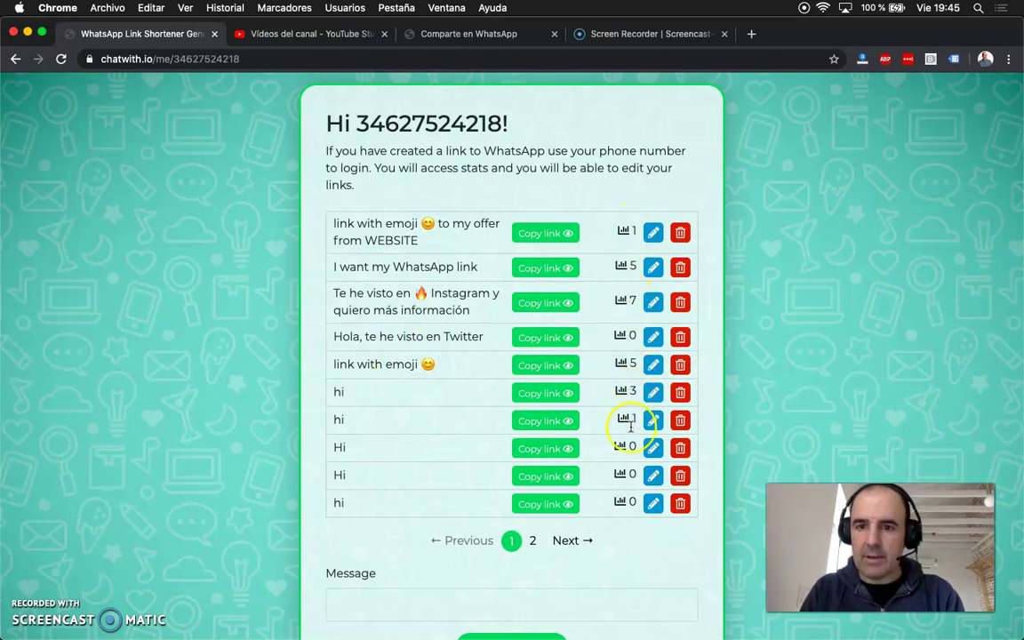
Step: Show page 2 of the saved links and highlight the Twitter and YouTube link messages
left_click(533, 543)
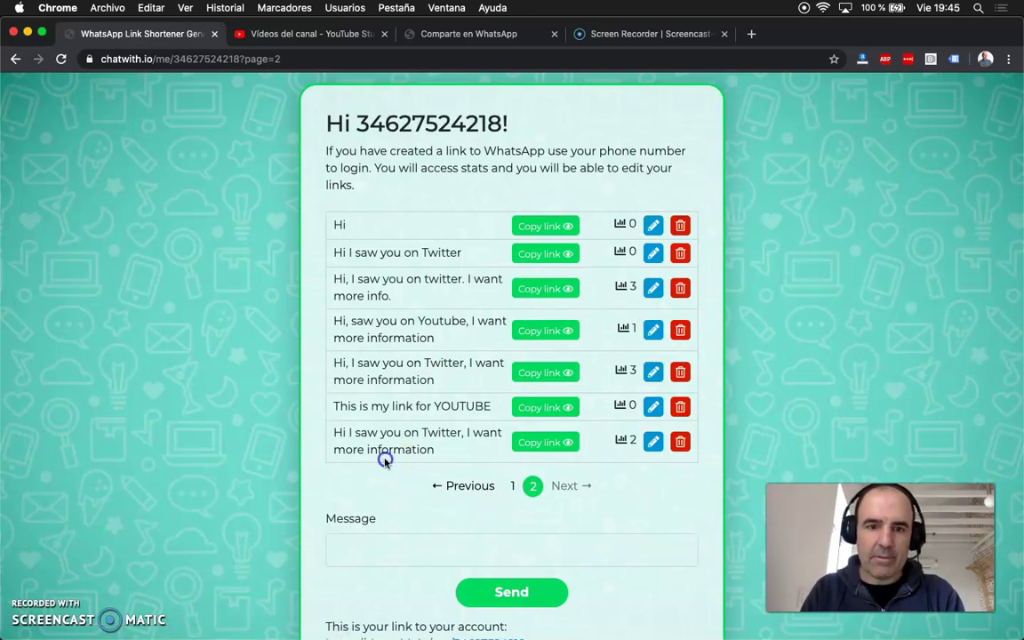
triple_click(379, 441)
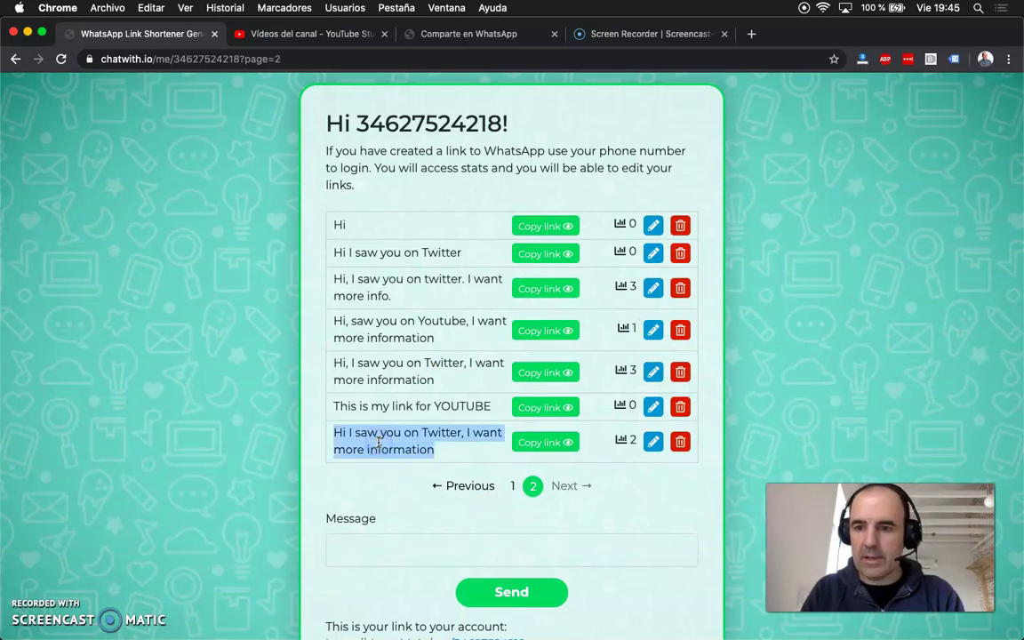
left_click(631, 441)
left_click(655, 505)
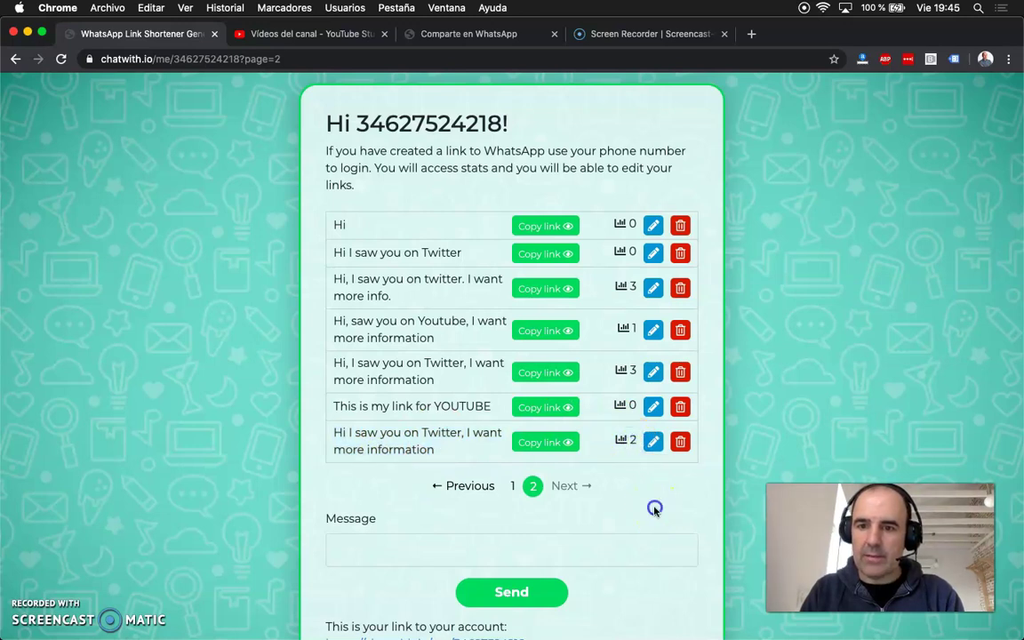
double_click(439, 406)
triple_click(439, 405)
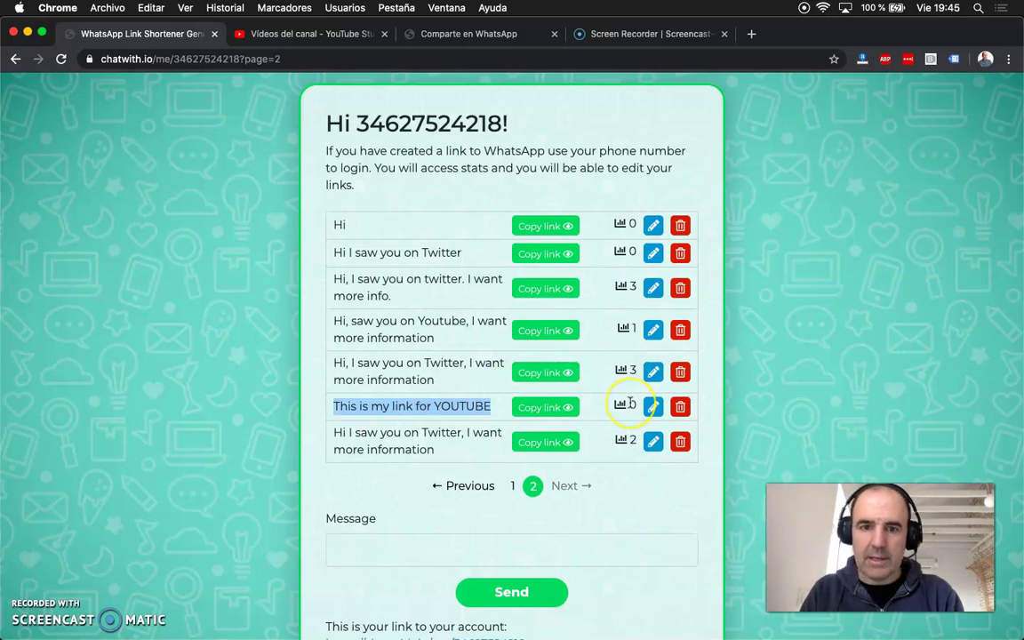
triple_click(397, 364)
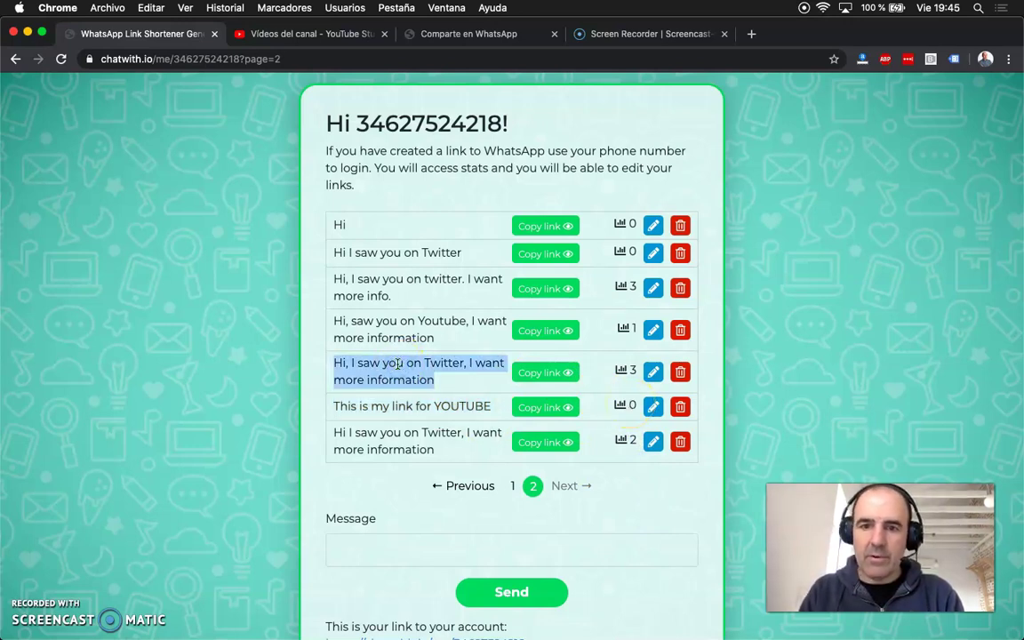
double_click(419, 323)
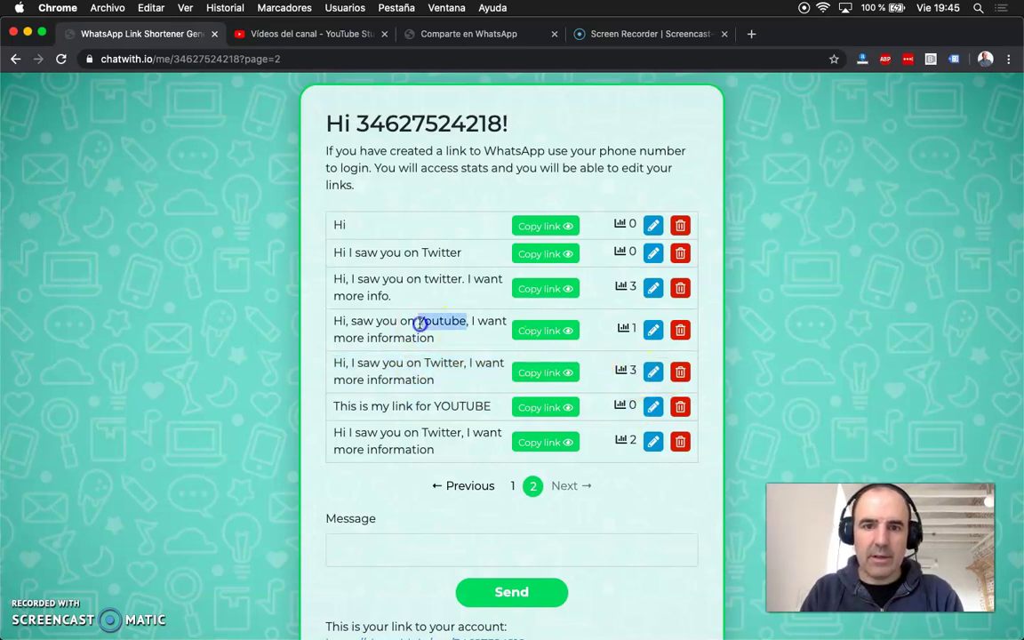
triple_click(419, 323)
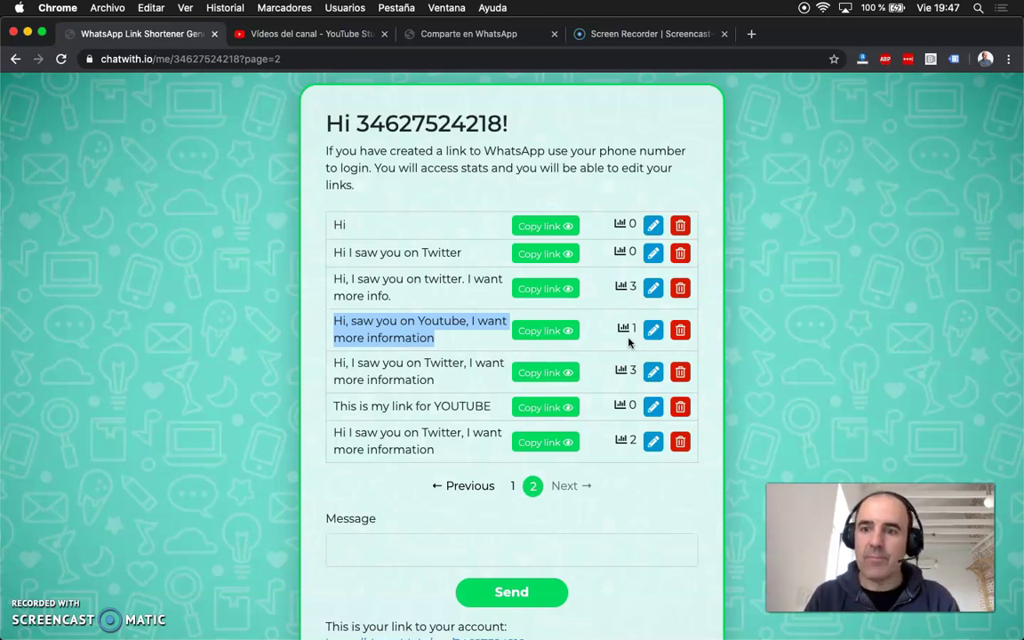
Step: Sign out by loading chatwith.io/logout in the address bar
left_click(168, 56)
left_click(255, 59)
key("shift+alt+Left")
key("shift+alt+Left")
key("shift+alt+Left")
key("shift+alt+Left")
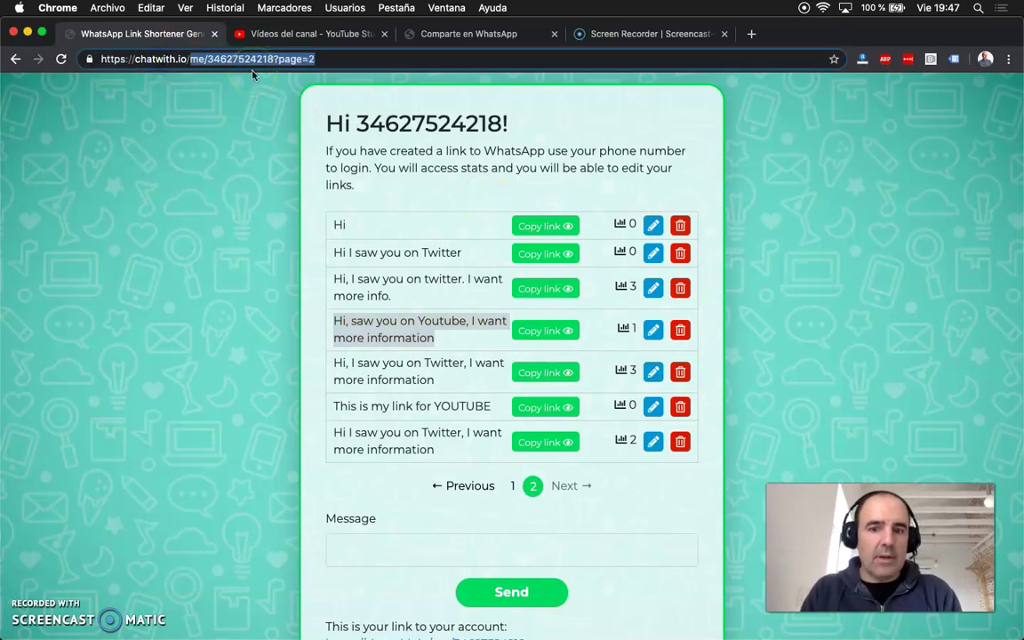
type("logout")
key("Return")
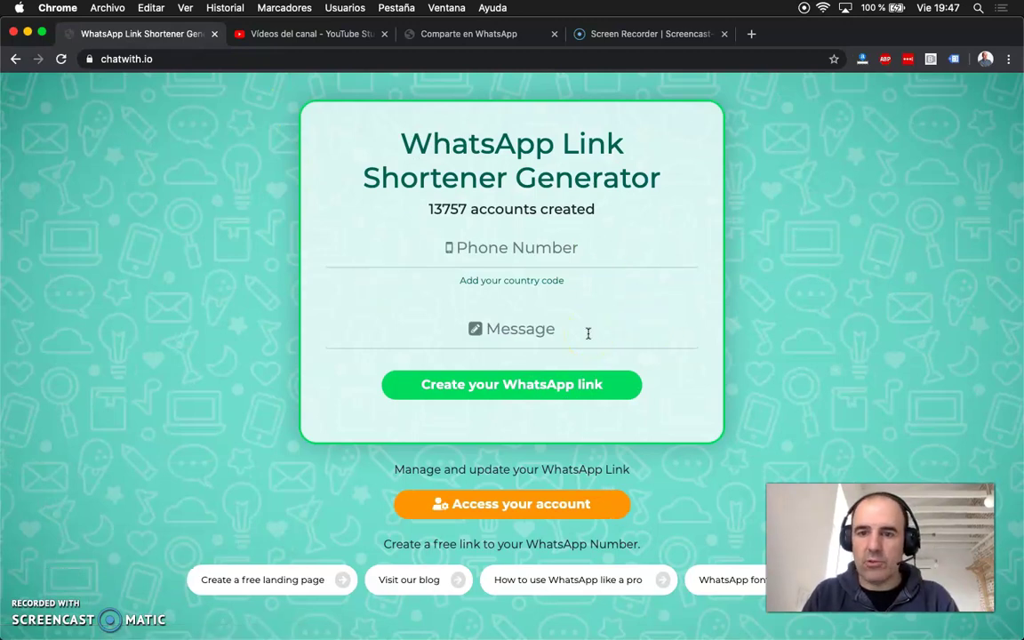
Step: Dismiss the phone number autofill suggestions and go to the account sign-in page
left_click(491, 237)
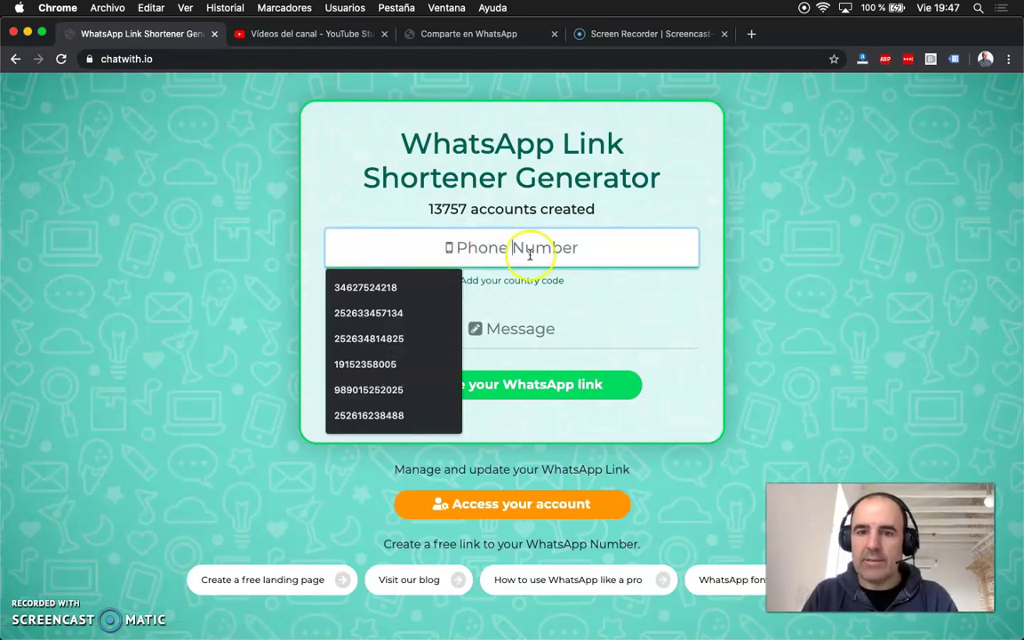
left_click(804, 348)
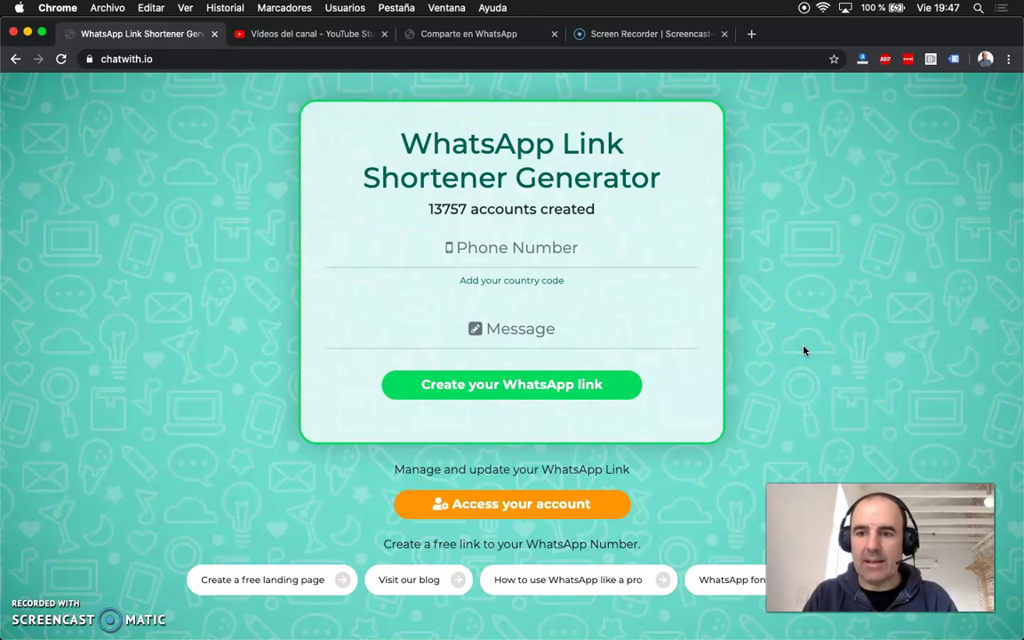
left_click(506, 507)
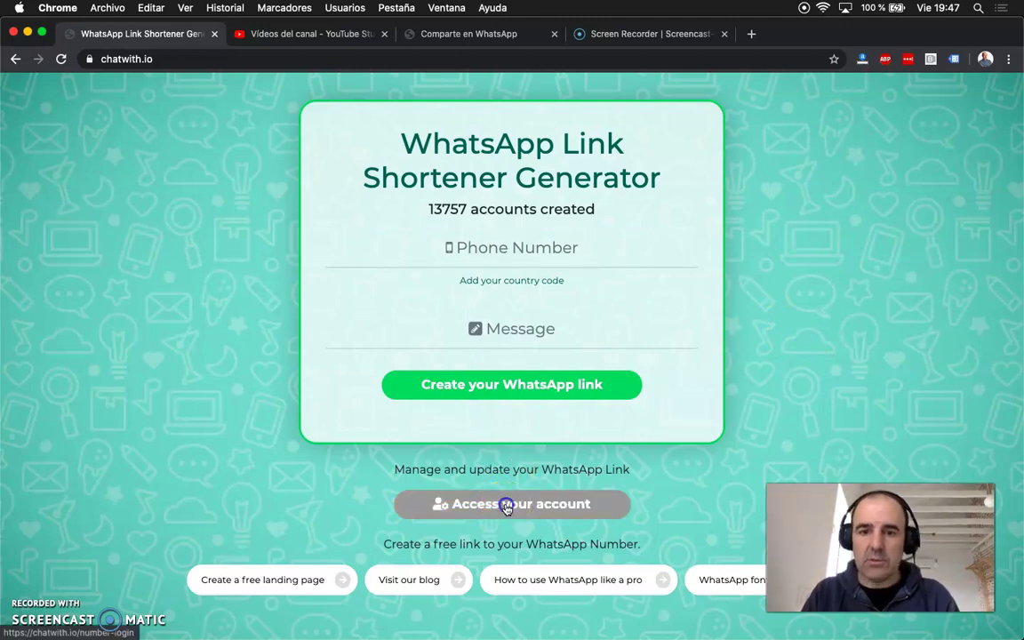
Step: Sign in again with the business number and copy the first link's short URL
left_click(502, 345)
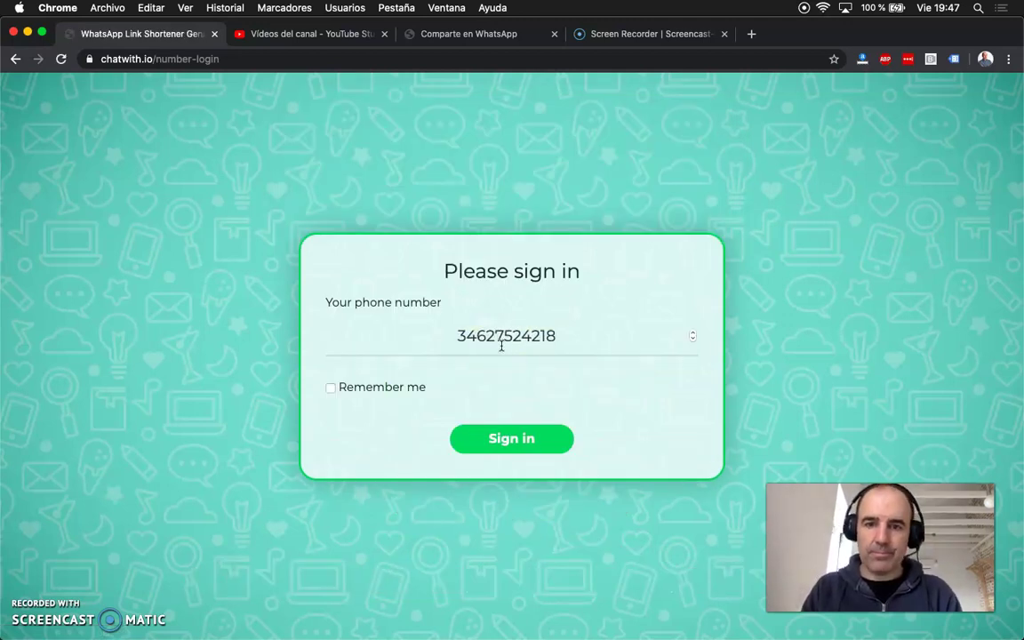
left_click(511, 438)
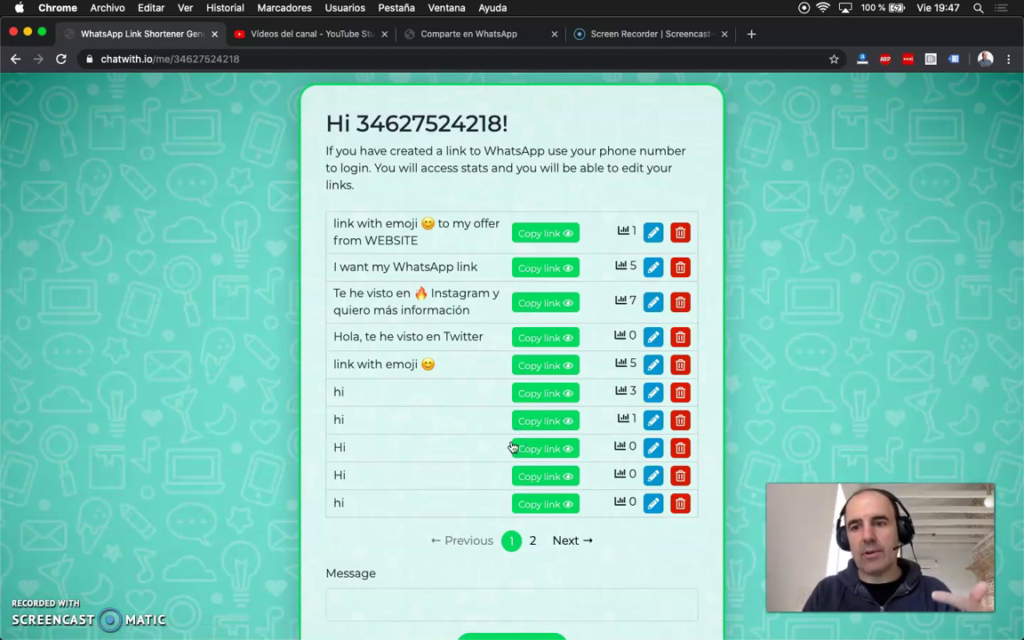
left_click(544, 233)
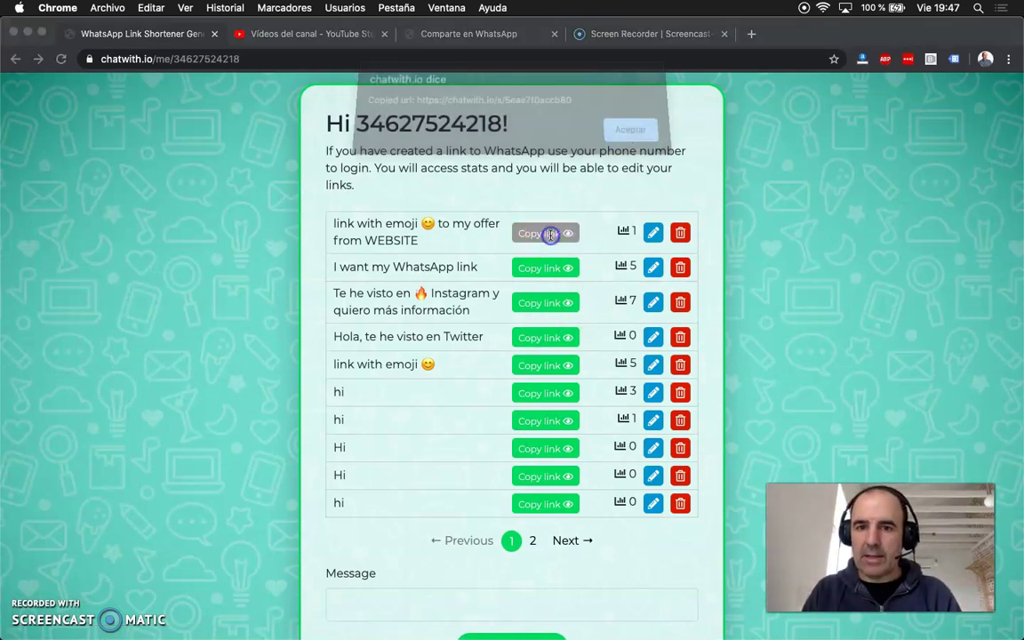
left_click(634, 139)
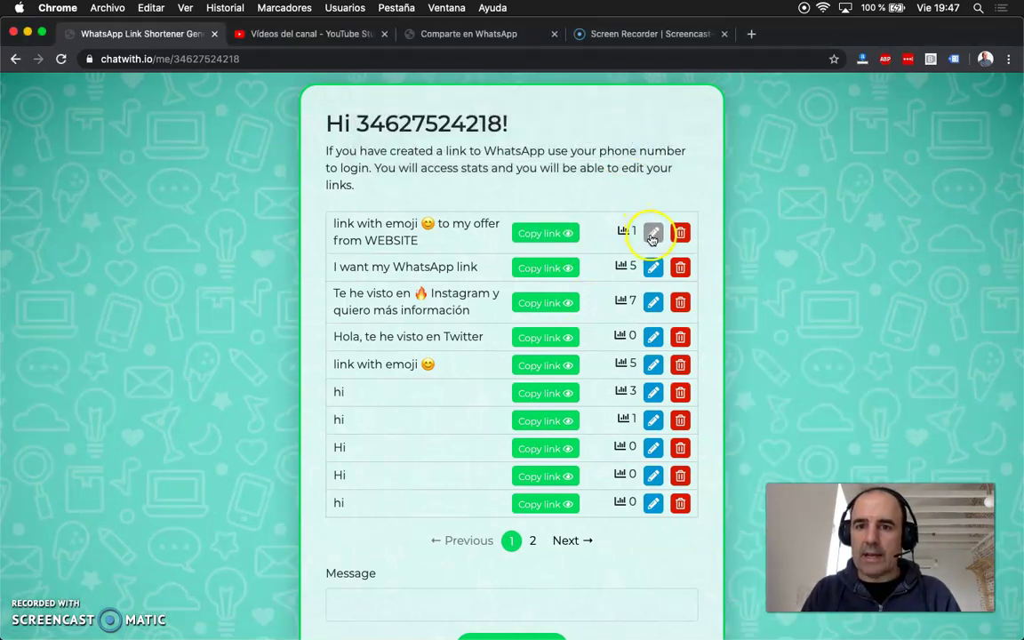
left_click(652, 234)
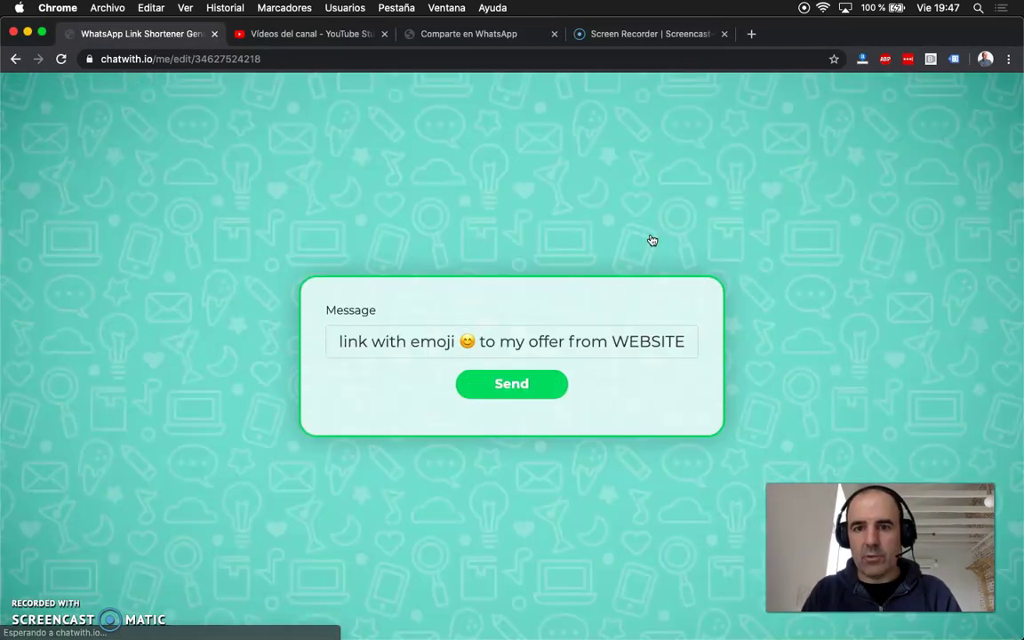
left_click(15, 59)
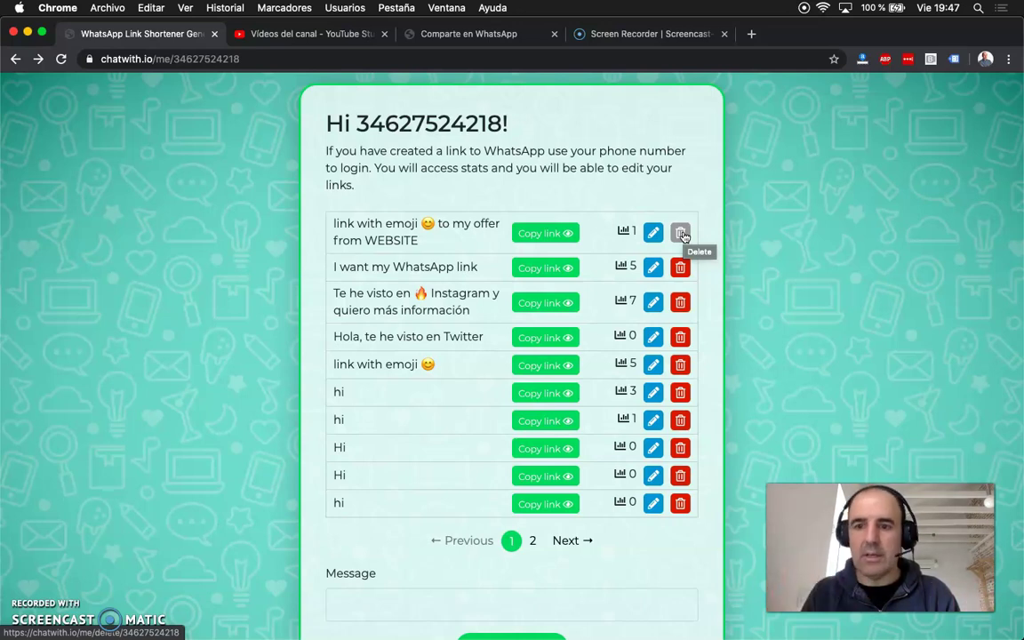
Step: Delete the unused links: the WEBSITE offer, 'Hola, te he visto en Twitter' and the Hi links
left_click(677, 336)
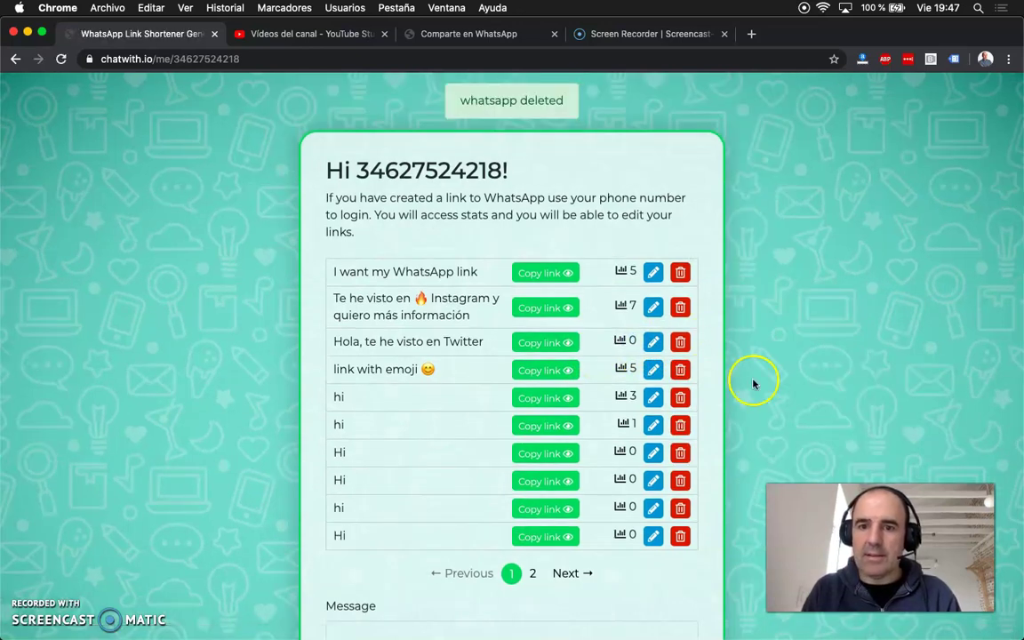
left_click(680, 346)
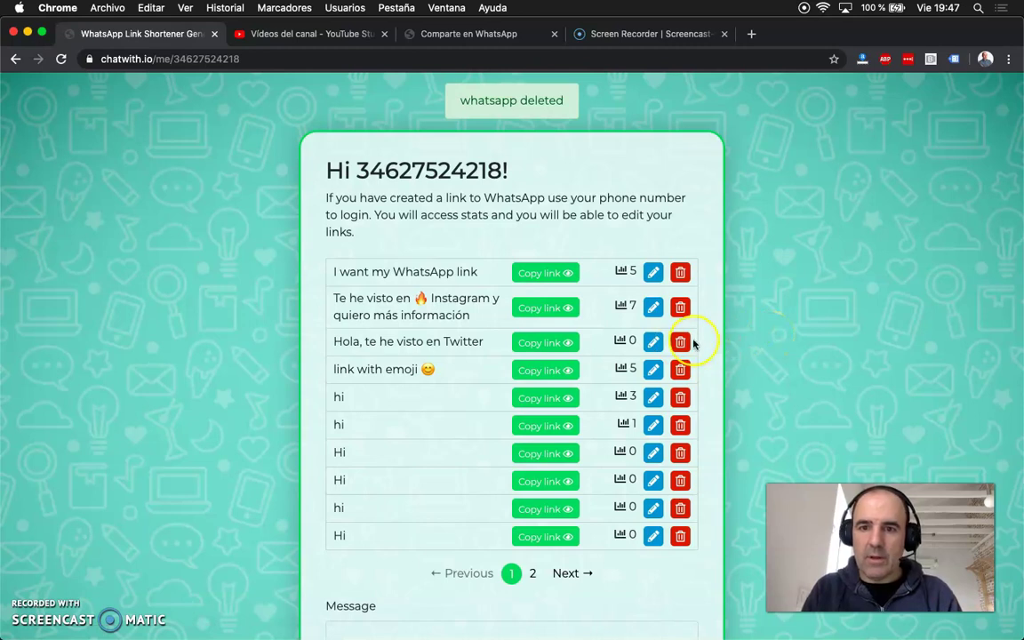
left_click(680, 341)
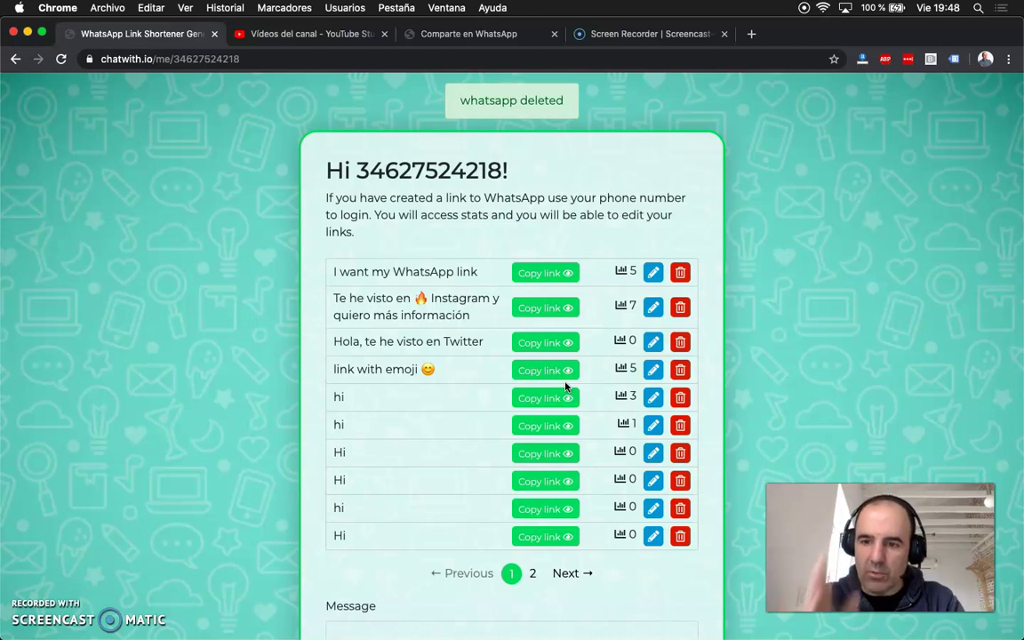
left_click(680, 452)
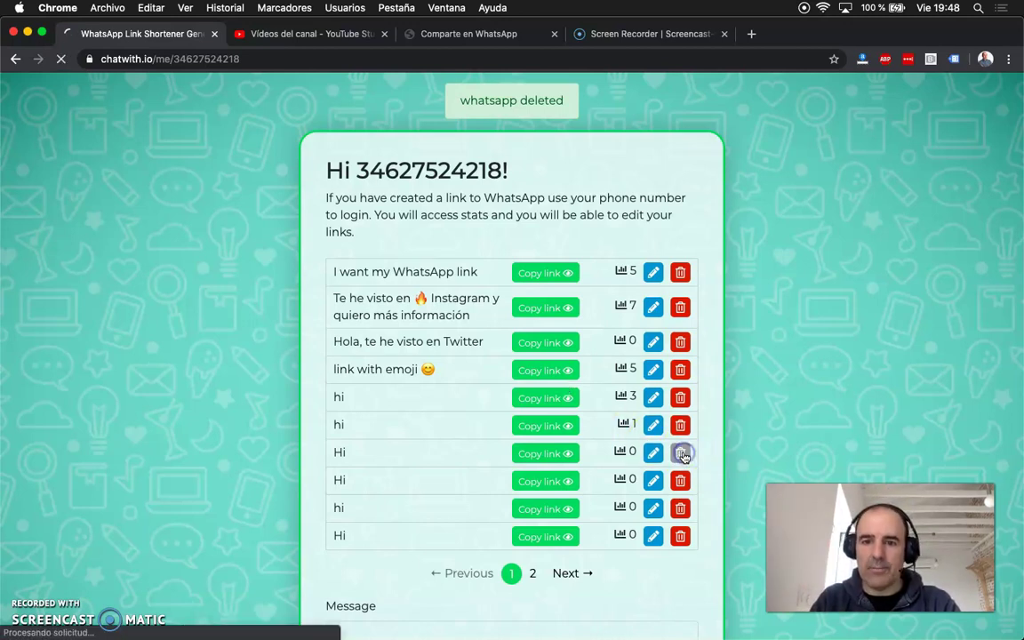
left_click(683, 501)
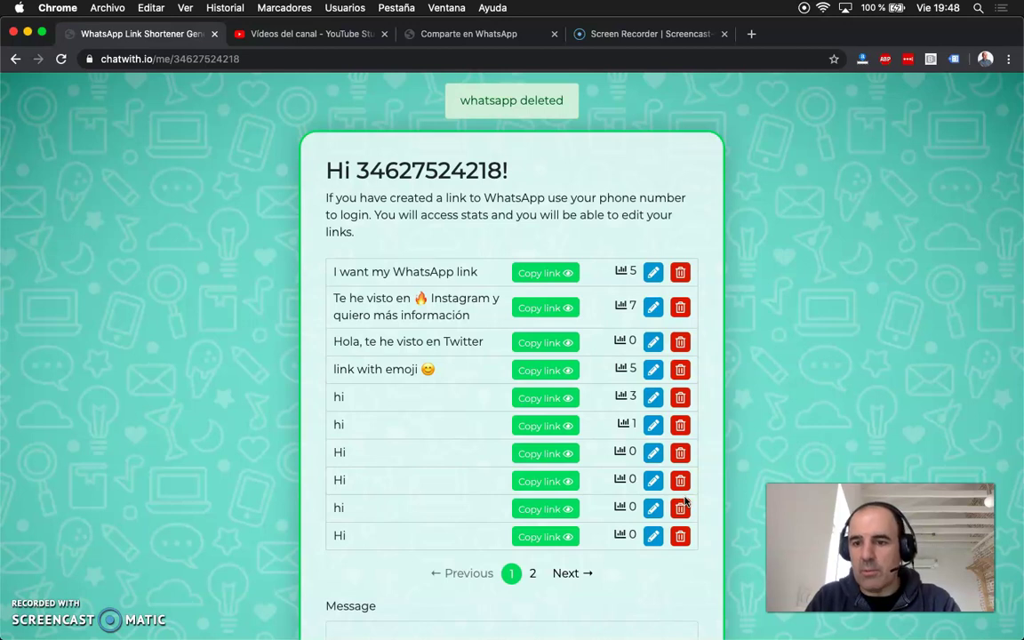
left_click(438, 405)
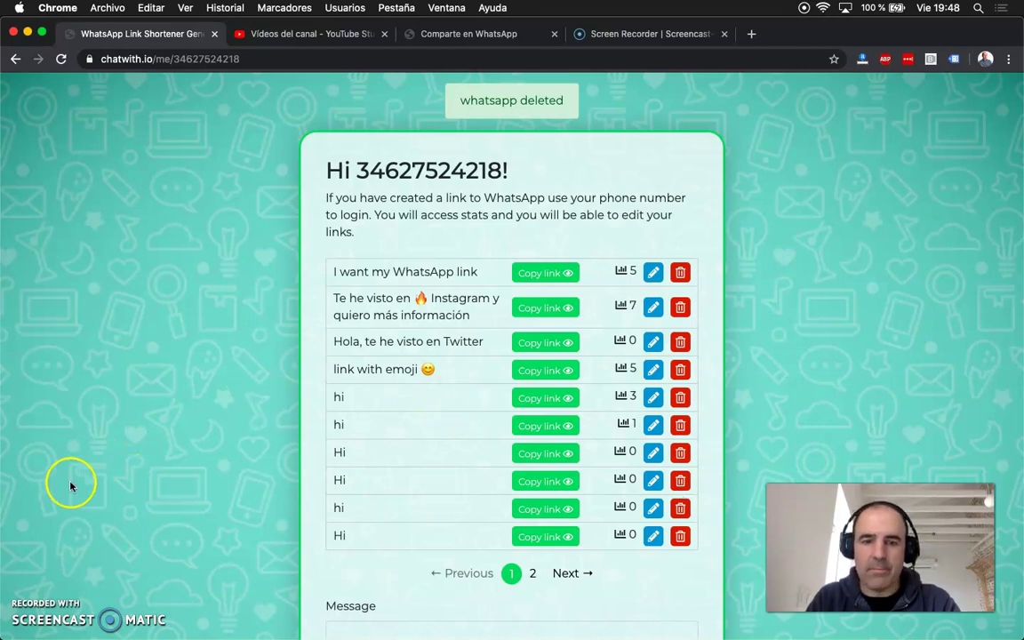